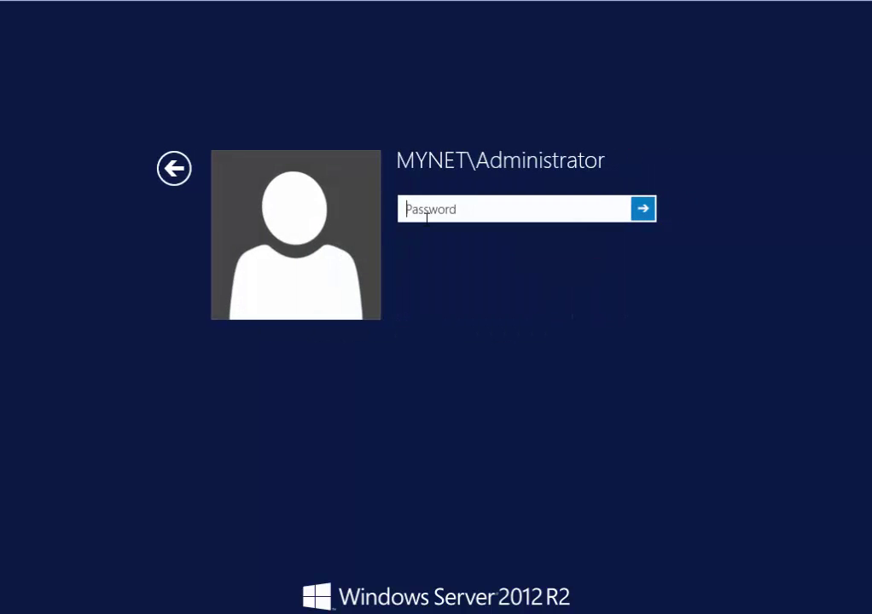
Step: Sign in as the domain administrator and launch the New Scope Wizard from IPv4 on dc1.mynet.local
type("********")
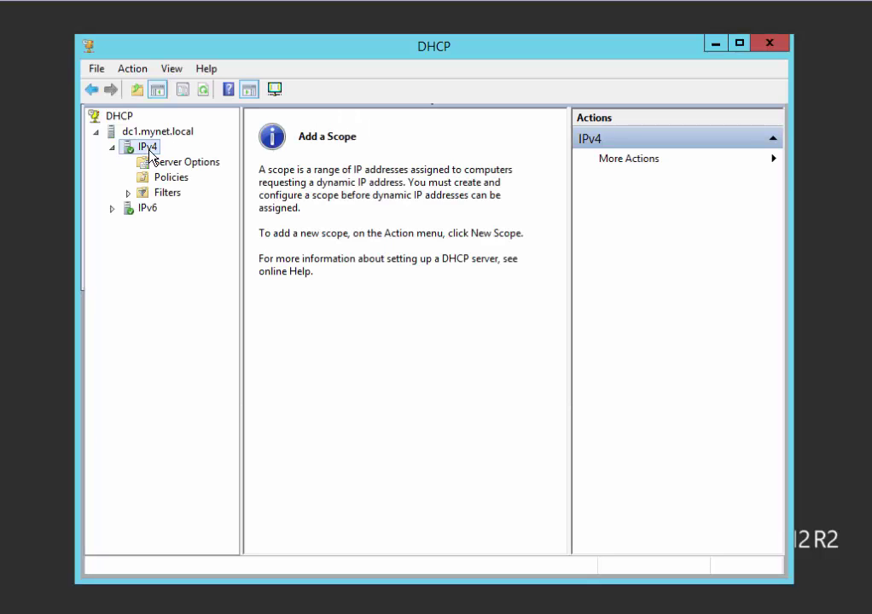
right_click(150, 156)
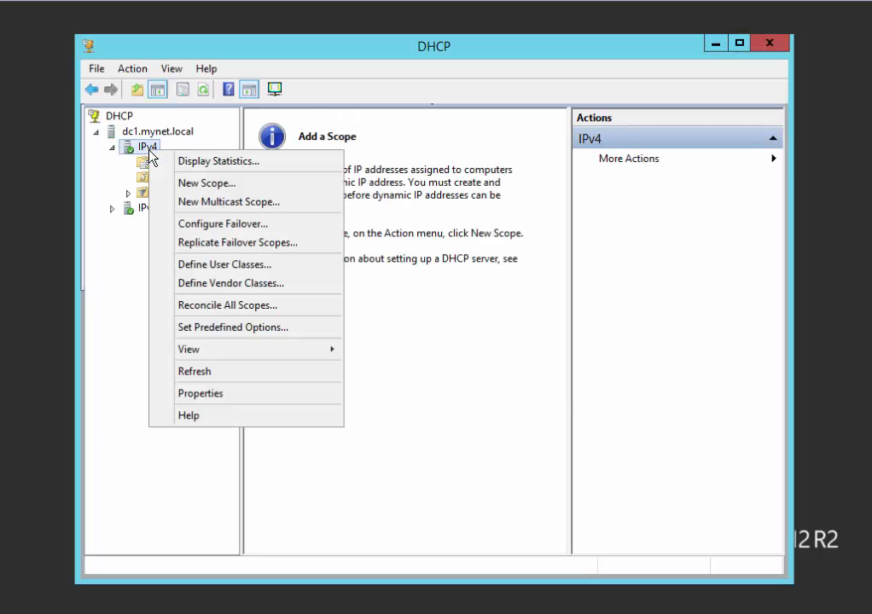
left_click(205, 185)
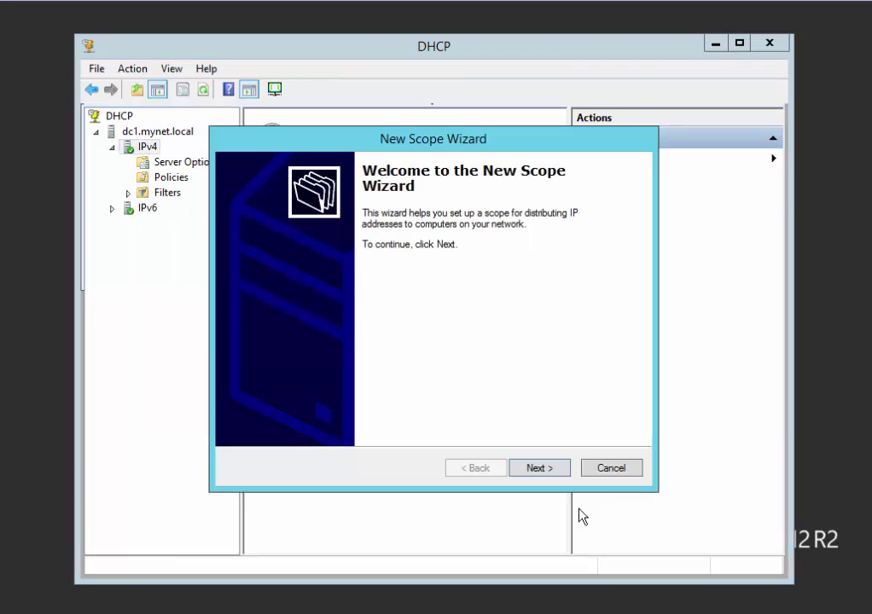
Step: Name the scope Scope1 with range 192.168.1.1 to 192.168.1.150, mask 255.255.255.0
left_click(541, 469)
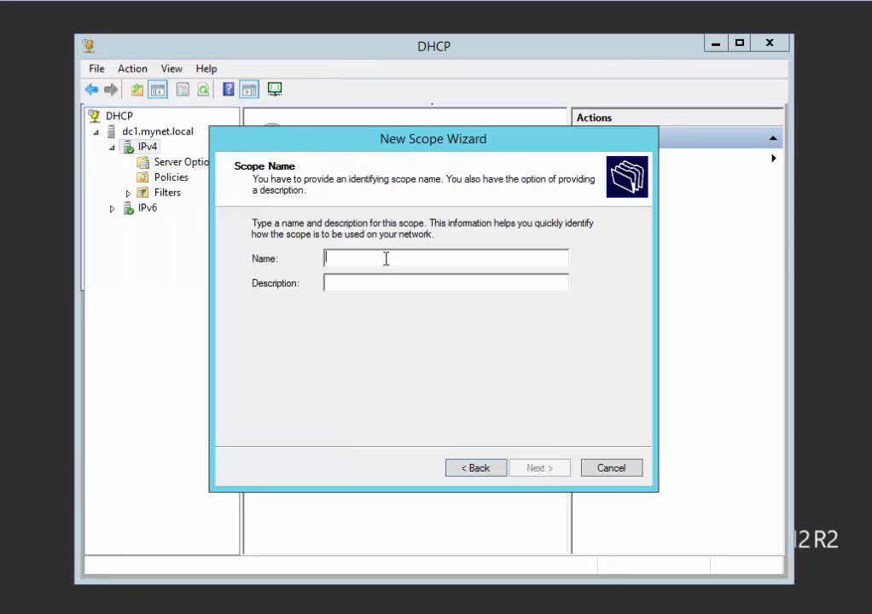
type("Scop")
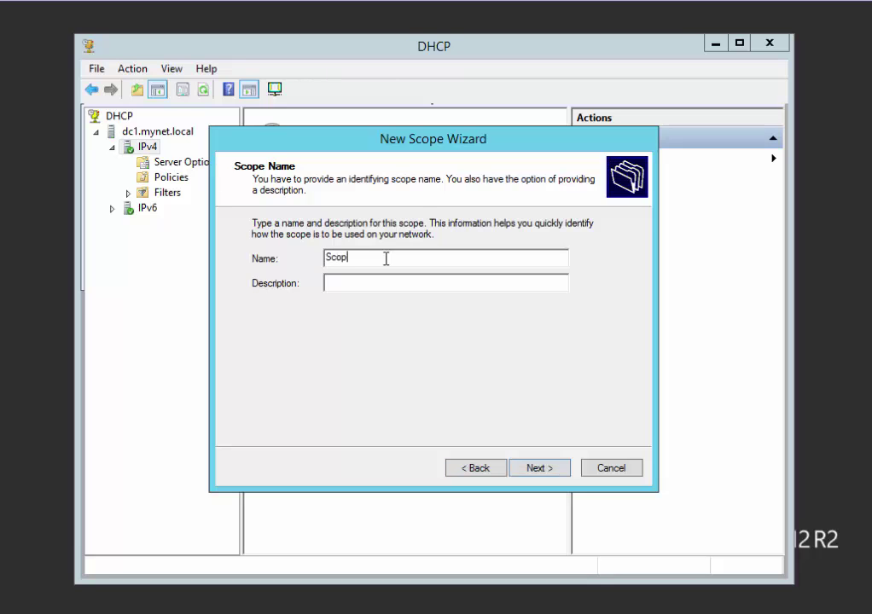
type("e1")
left_click(539, 469)
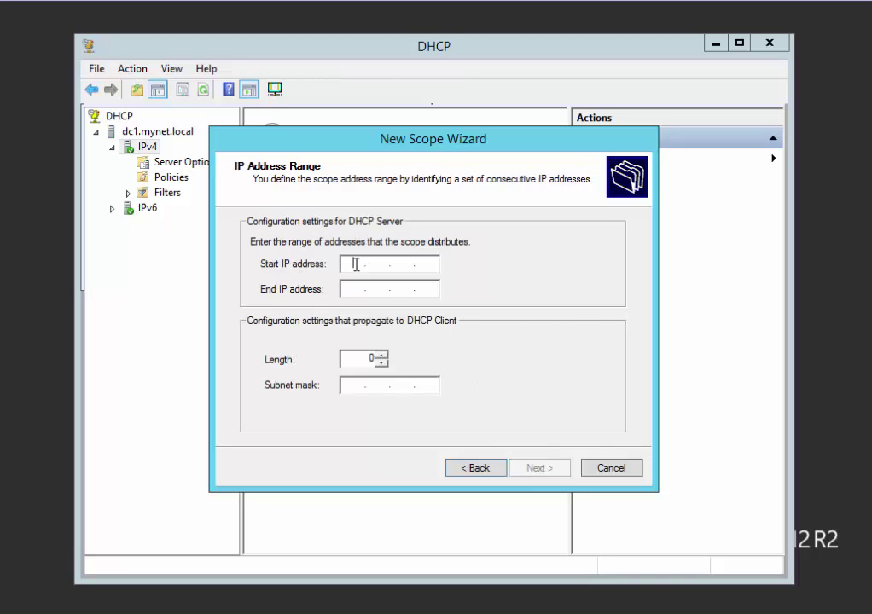
type("192.168.1.1")
left_click(350, 290)
type("192 . 168 . 1 .")
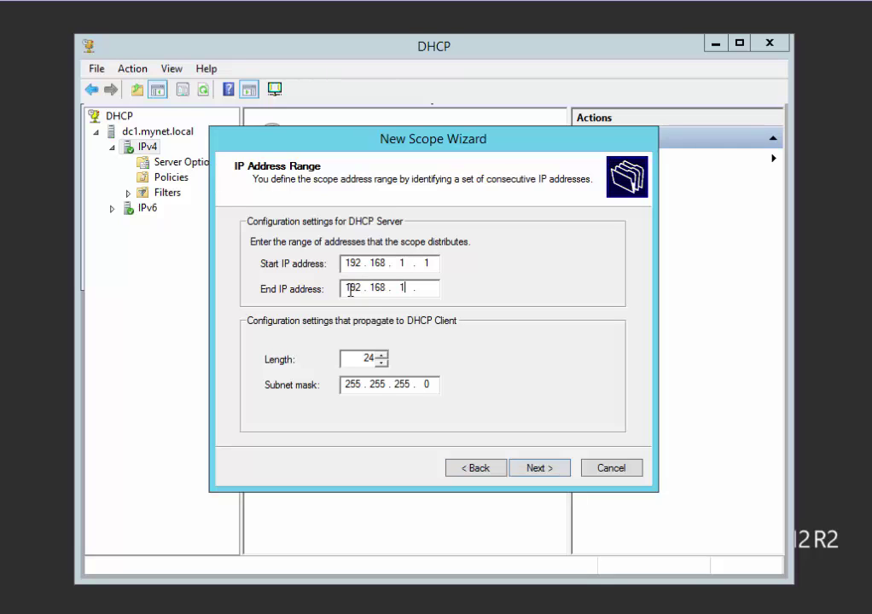
type(" 150")
Step: Add an exclusion range of 192.168.1.1 to 192.168.1.10 and continue to Lease Duration
left_click(537, 469)
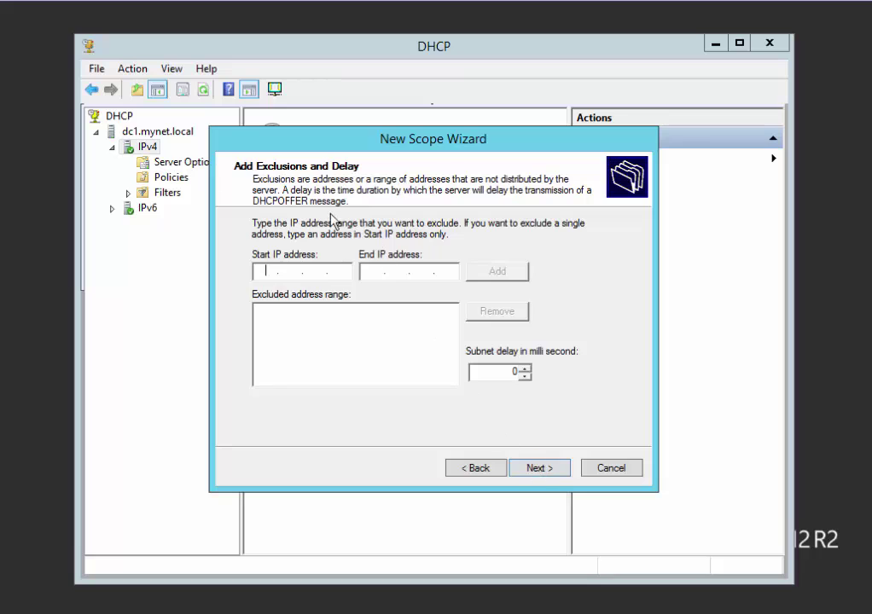
left_click(285, 274)
type("192.168.1.1")
key("Tab")
type("192.168.")
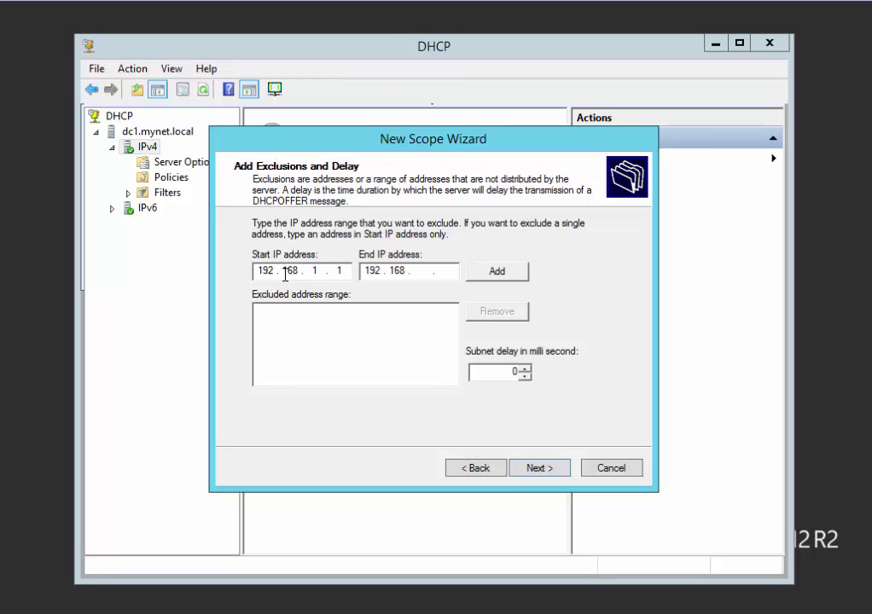
type("1.10")
left_click(496, 271)
left_click(539, 473)
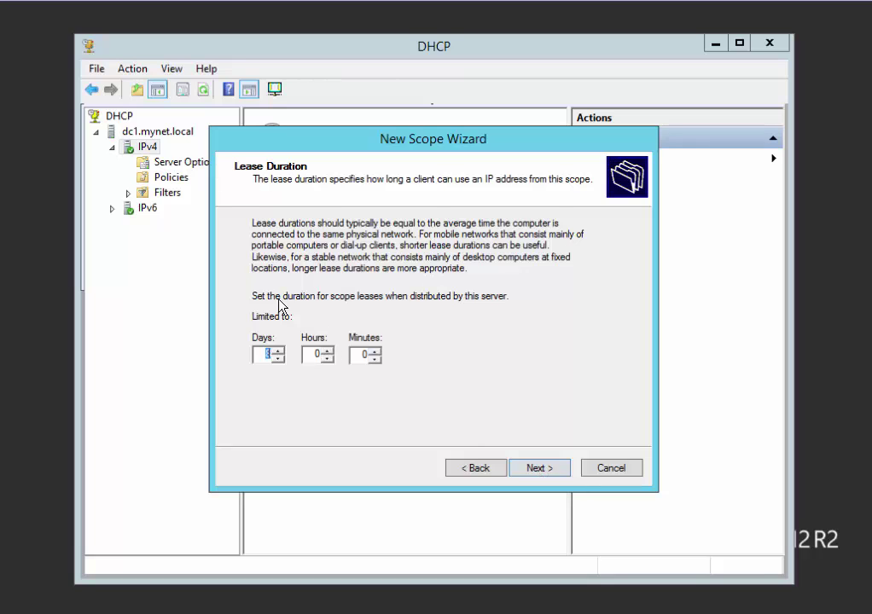
Step: Keep the default lease and add 192.168.1.2 as the default gateway
left_click(542, 472)
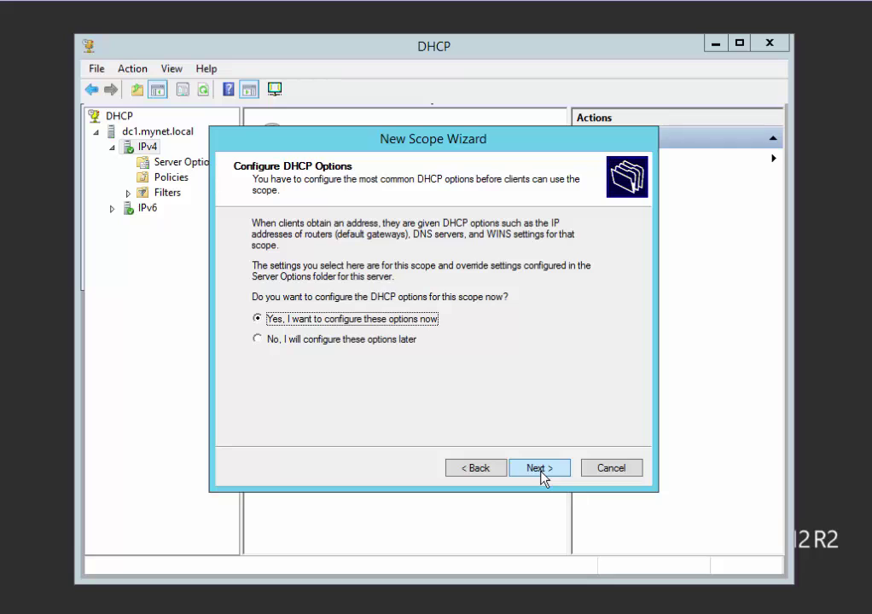
left_click(539, 468)
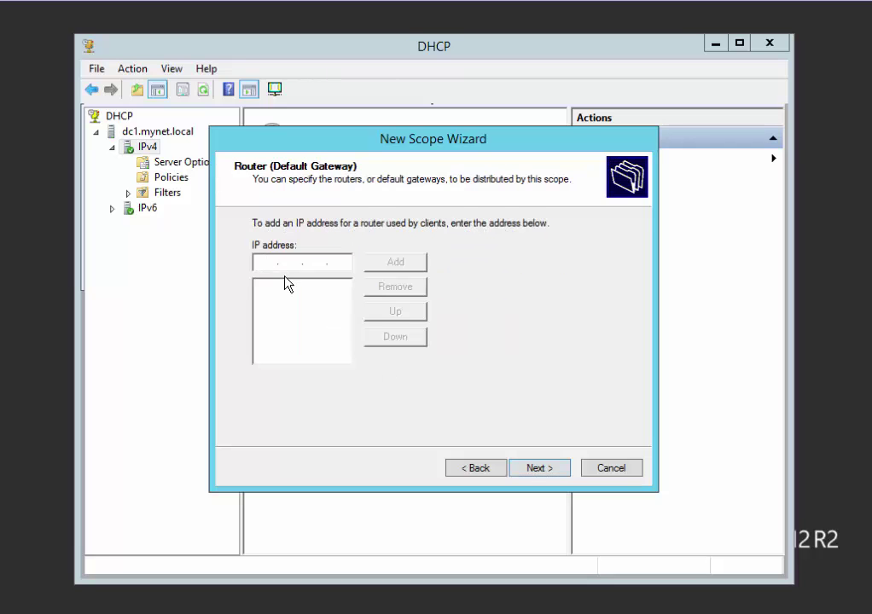
type("192 . 168 . 1 . 2")
left_click(404, 270)
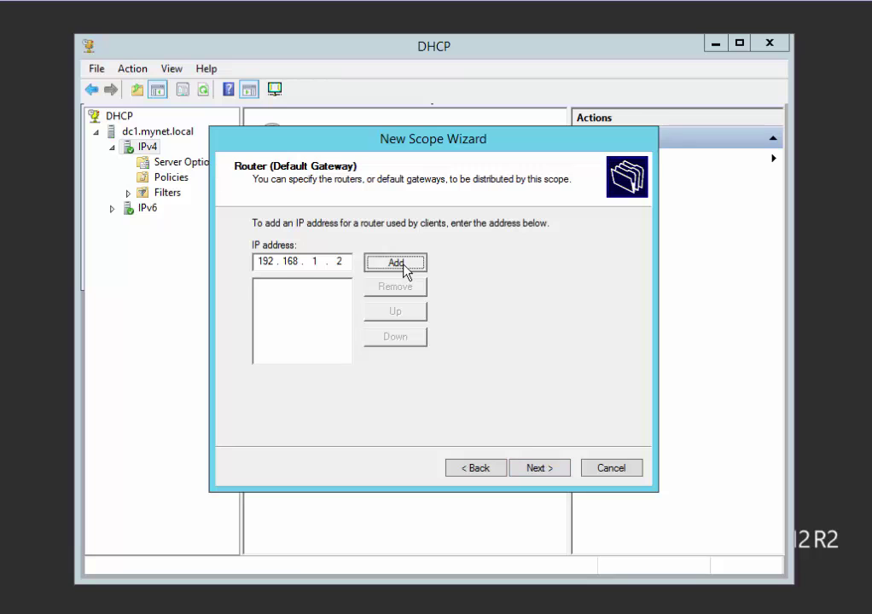
Step: Accept the mynet.local DNS defaults, skip WINS, activate Scope1 and finish the wizard
left_click(536, 470)
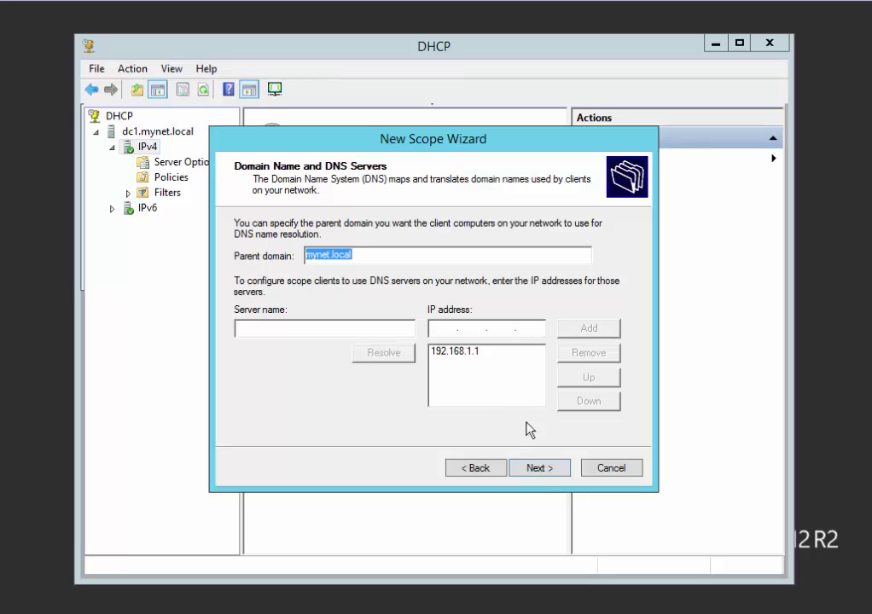
left_click(537, 470)
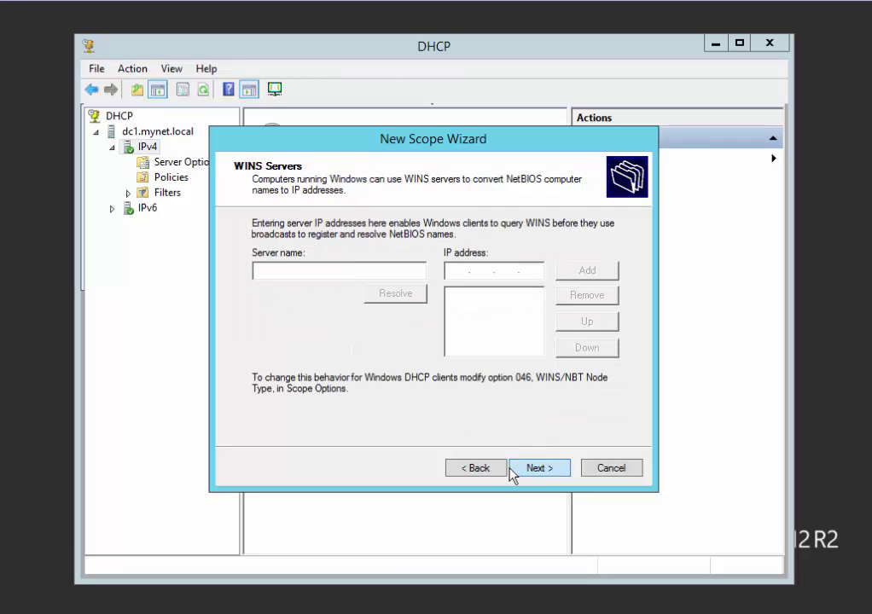
left_click(536, 468)
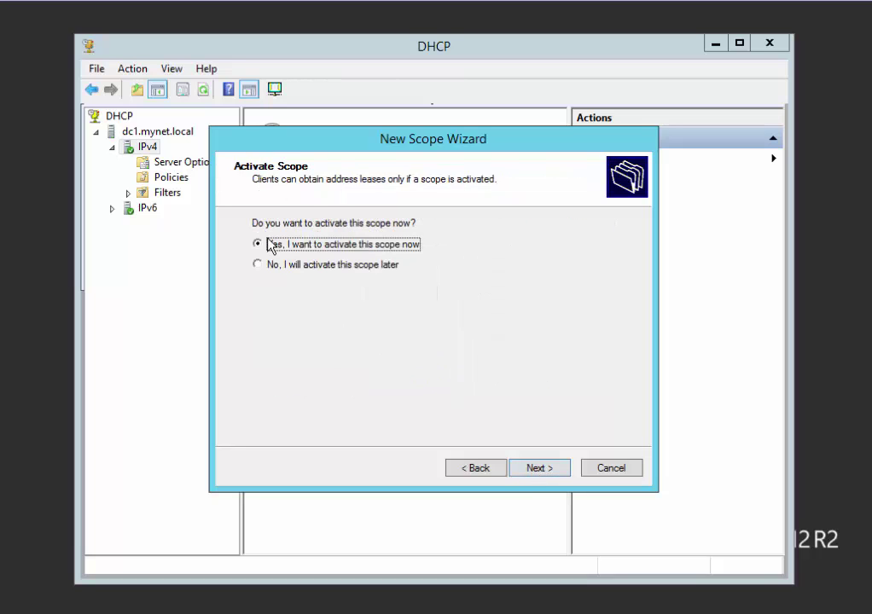
left_click(539, 468)
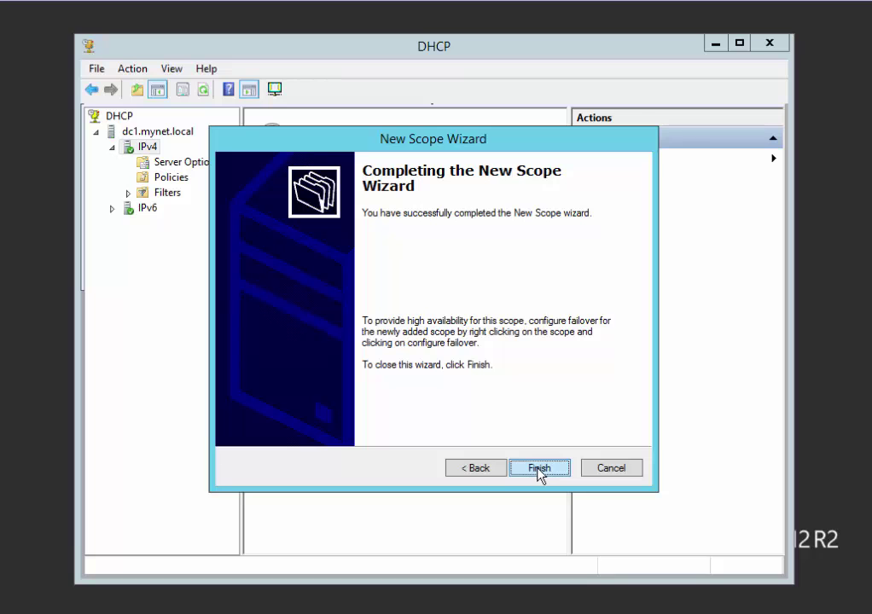
left_click(539, 468)
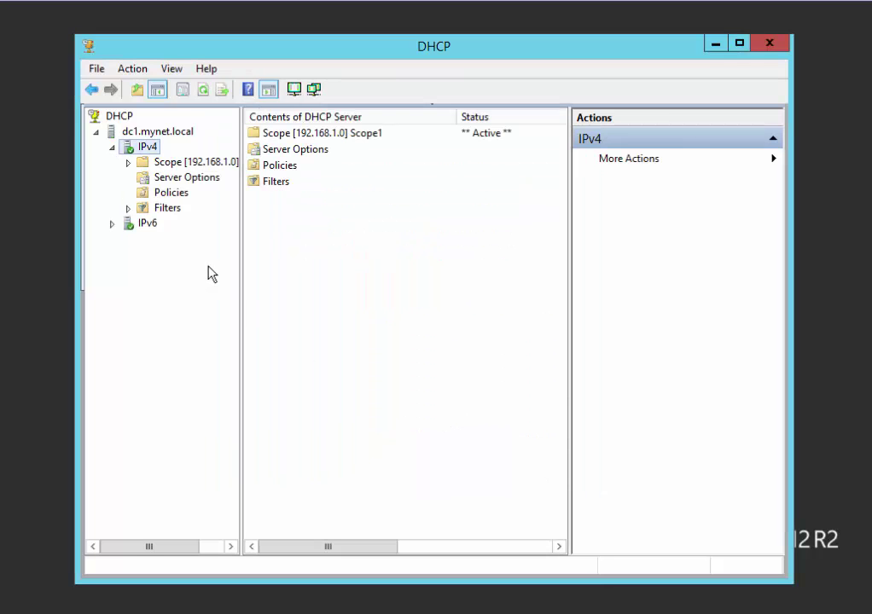
Step: Expand Scope [192.168.1.0] Scope1 and view its Address Pool with range and exclusion
left_click_drag(242, 261, 271, 263)
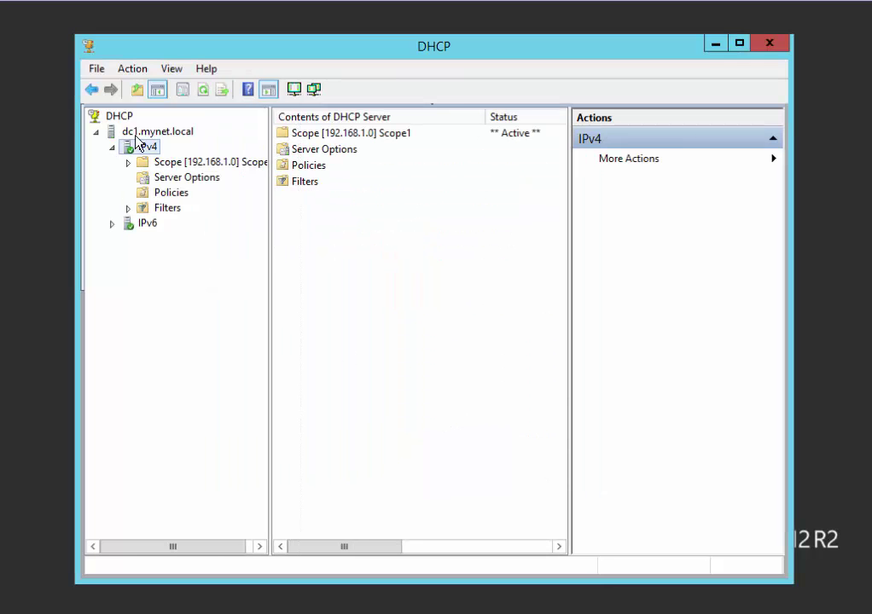
double_click(181, 168)
left_click(195, 181)
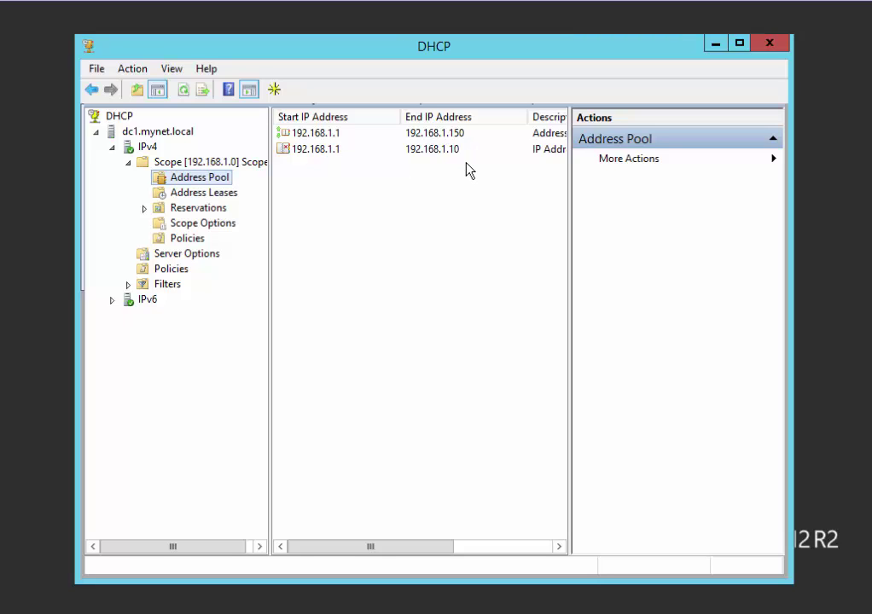
key("alt")
key("Escape")
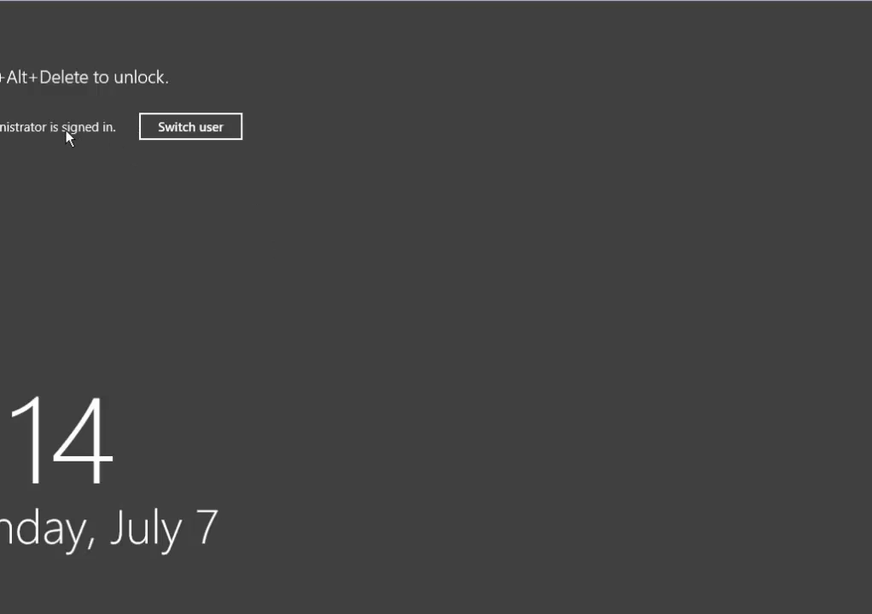
Step: Unlock the administrator session with the account password to return to DHCP Manager
key("ctrl+alt+Insert")
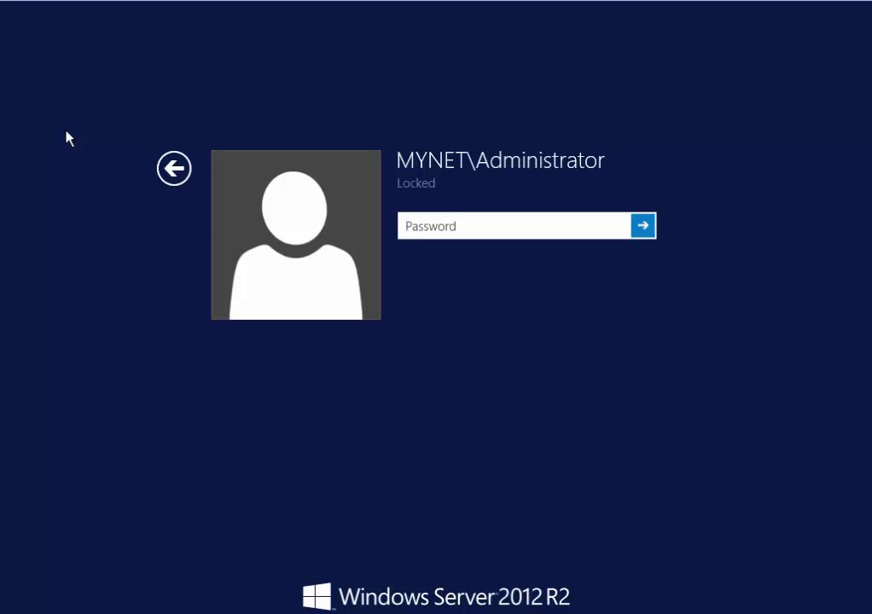
type("********")
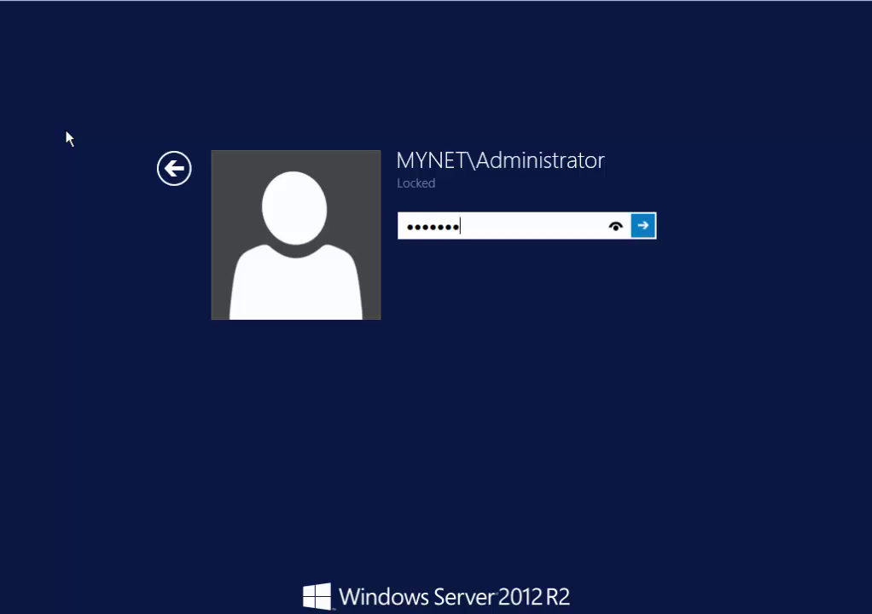
key("Return")
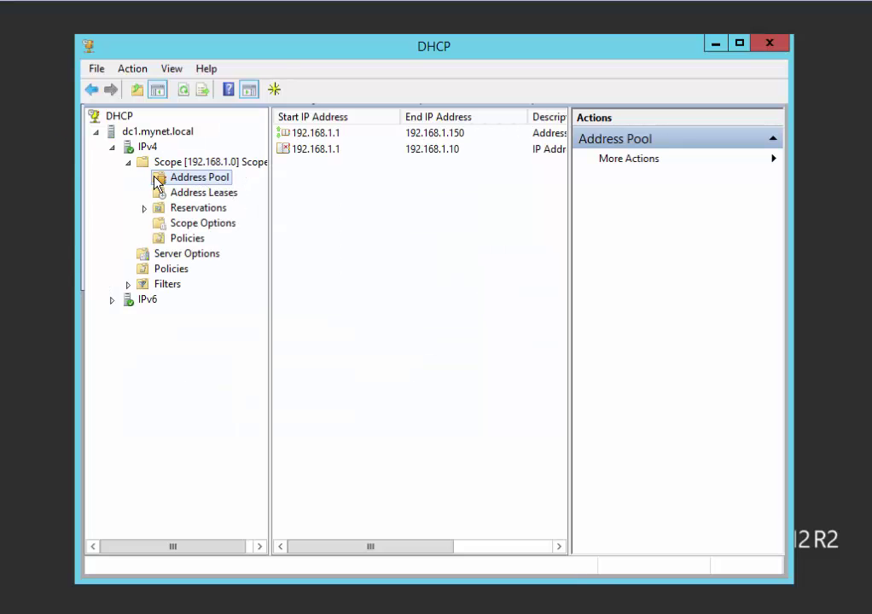
Step: Start a new scope named Scope2 with range 192.168.2.1 to 192.168.2.150
left_click(129, 163)
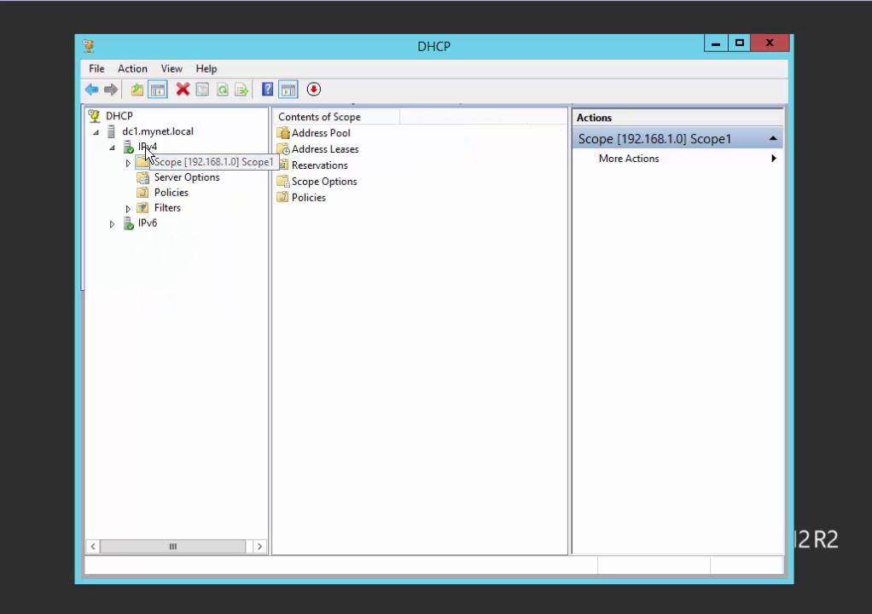
right_click(145, 147)
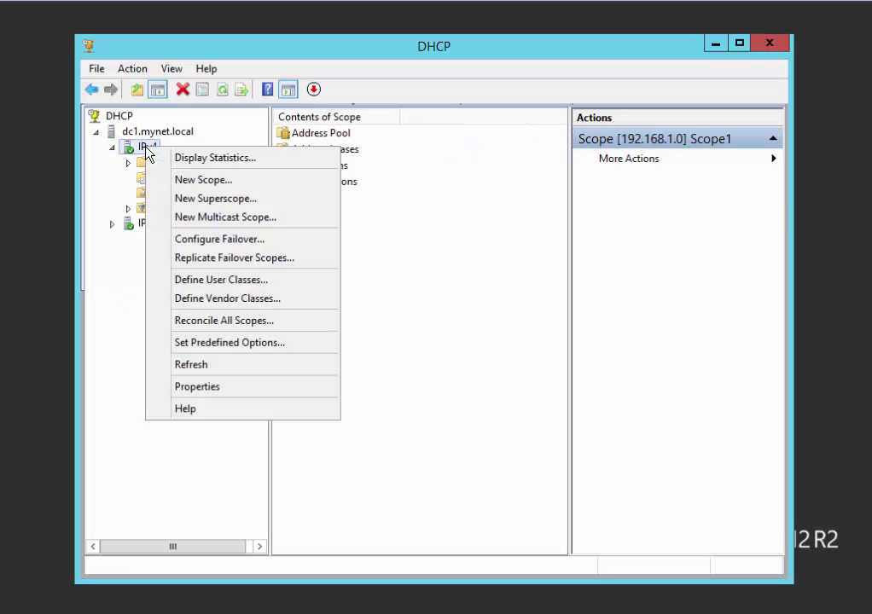
left_click(205, 180)
left_click(538, 469)
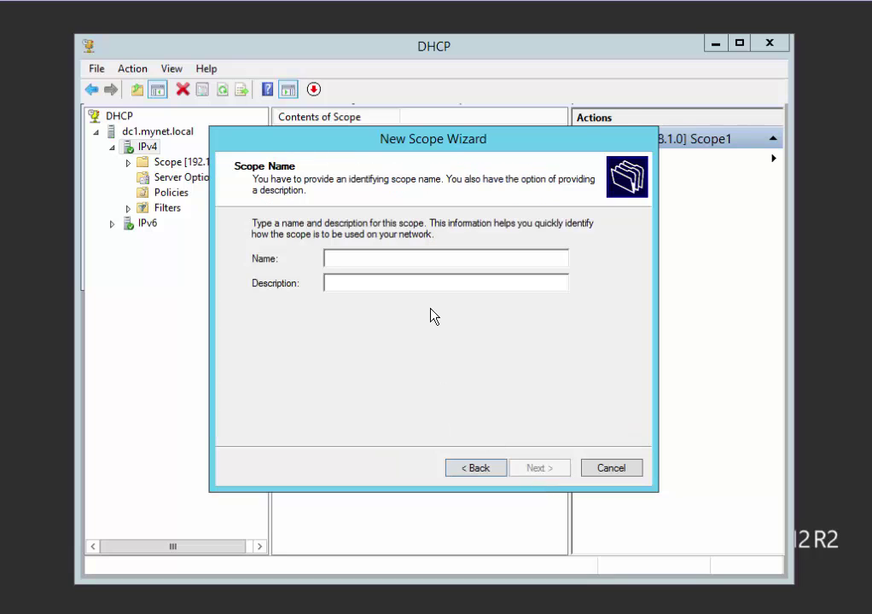
type("Scope2")
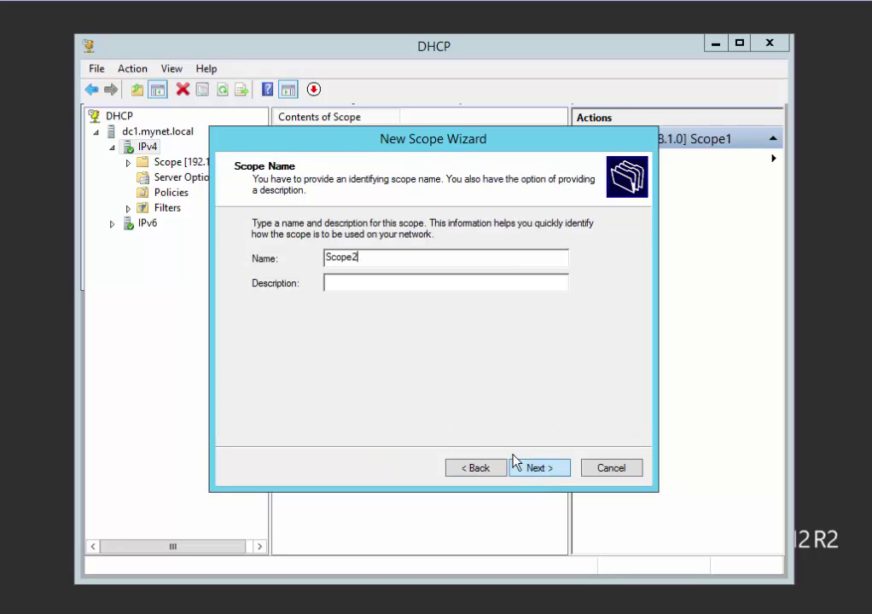
left_click(541, 474)
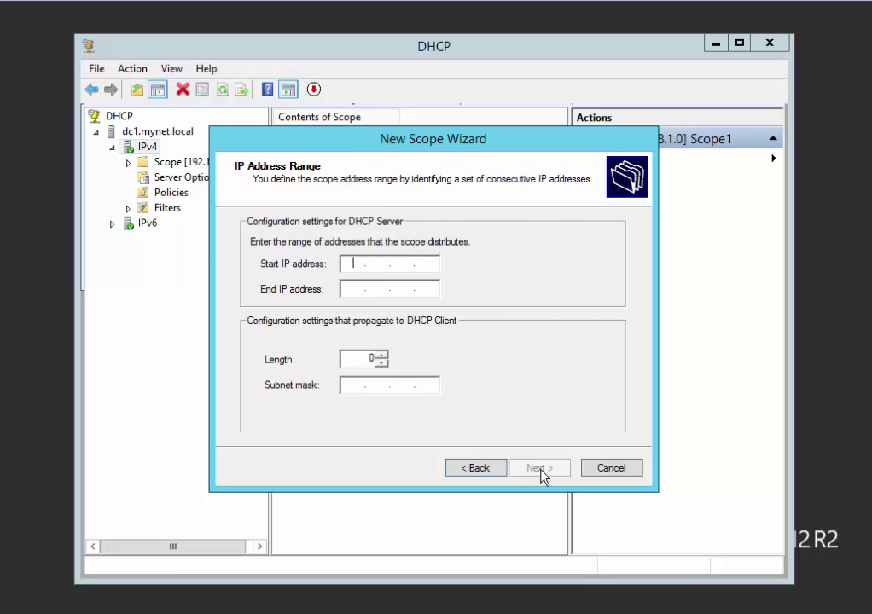
type("192.168.2.1")
left_click(349, 289)
type("192 . 168 . 2 . 1")
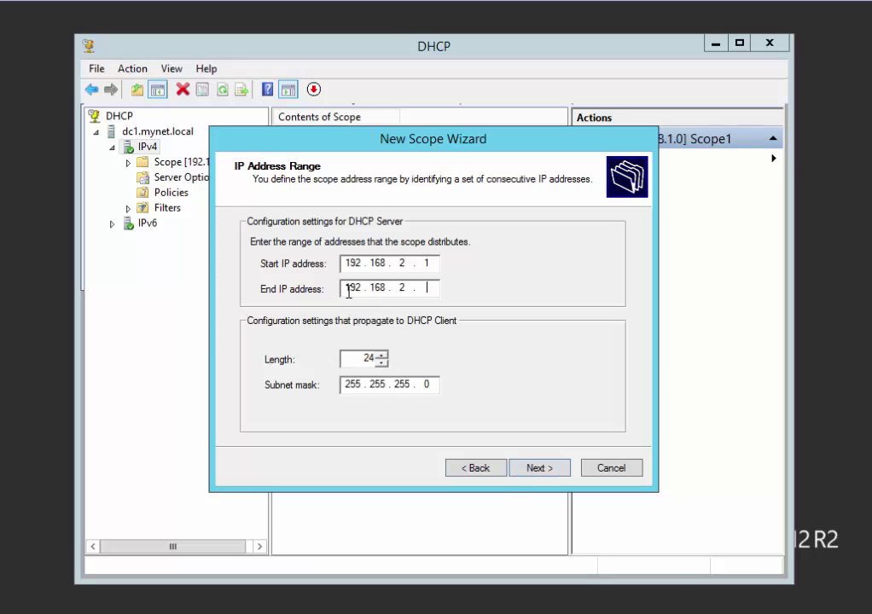
type("50")
Step: Exclude 192.168.2.1 through 192.168.2.10 from Scope2
left_click(534, 478)
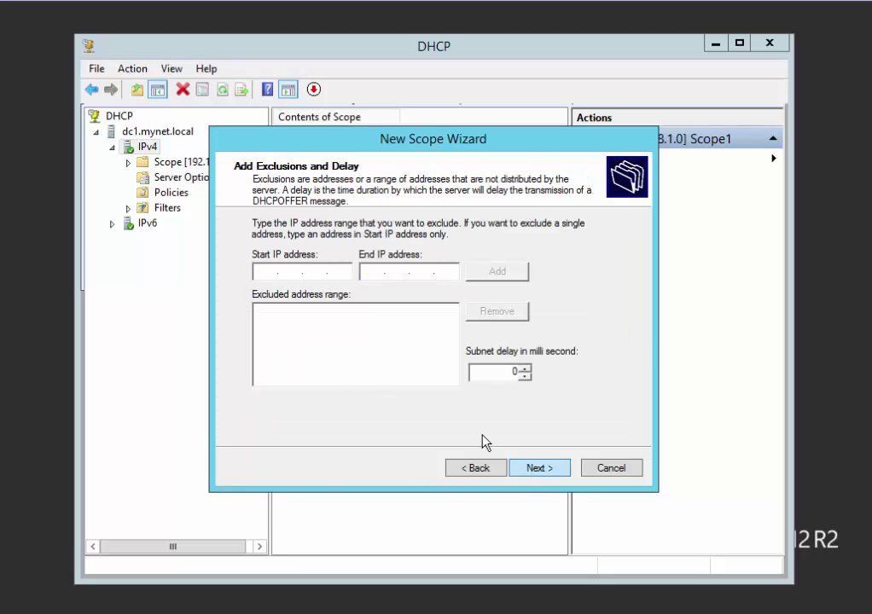
type("192.168.2.1")
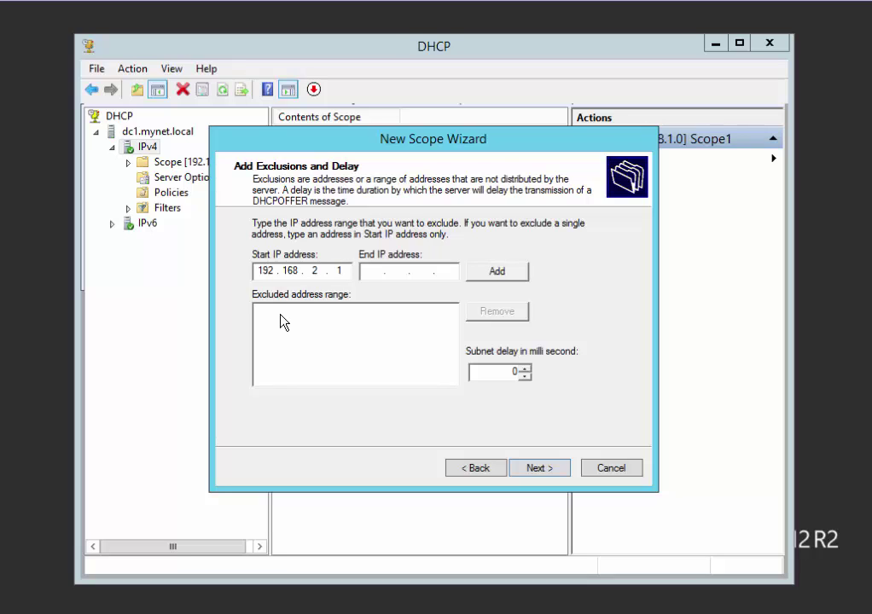
left_click(373, 271)
type("192 . 168 . 2 . 10")
left_click(499, 272)
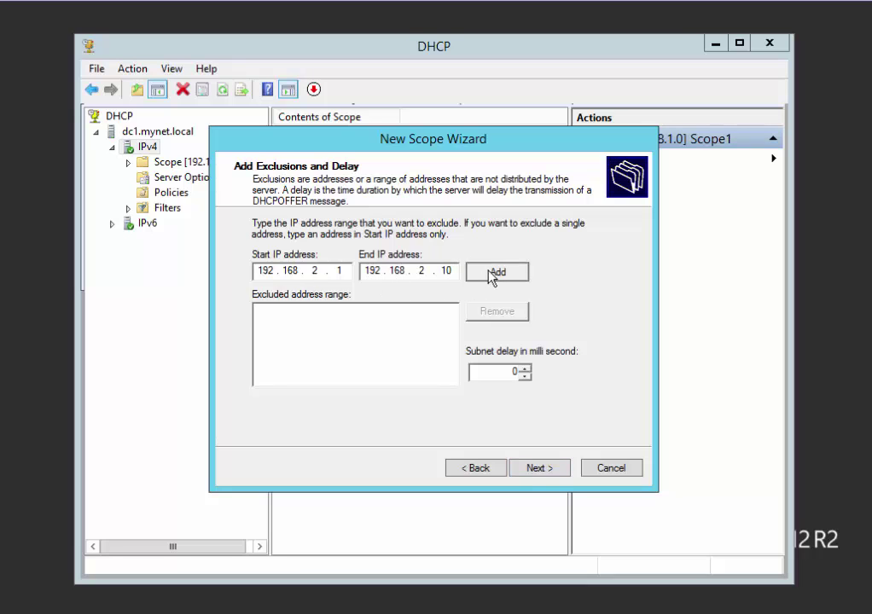
left_click(543, 468)
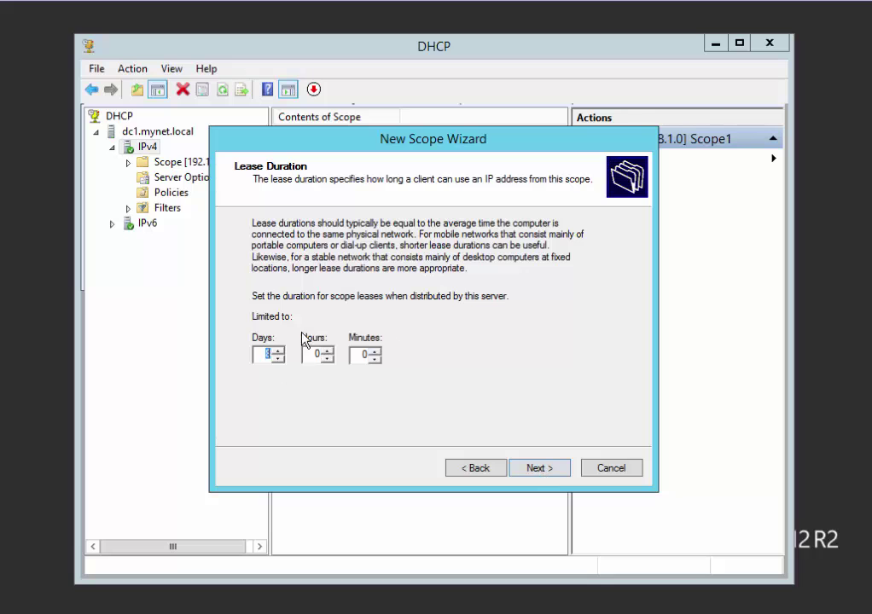
Step: Keep the default lease duration and add 192.168.2.2 as the default gateway
left_click(542, 471)
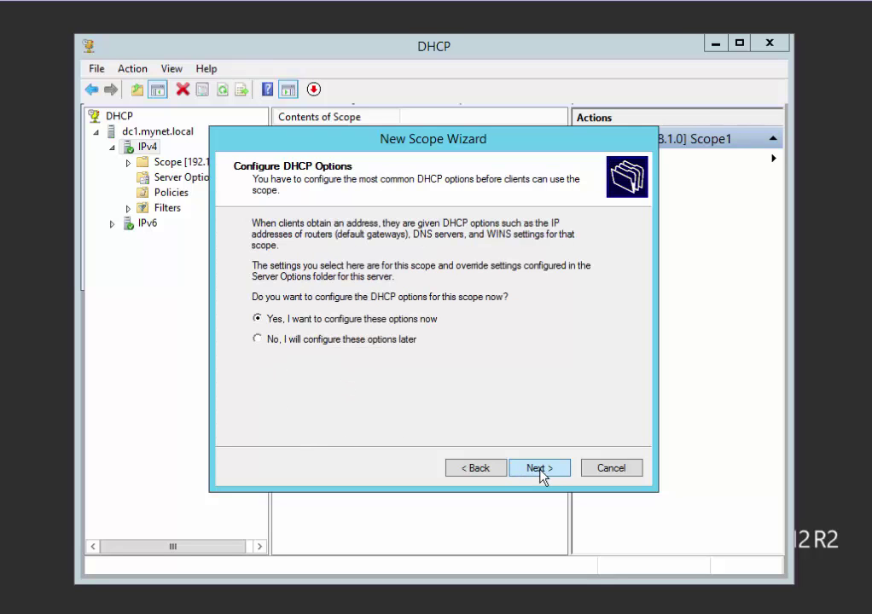
left_click(542, 471)
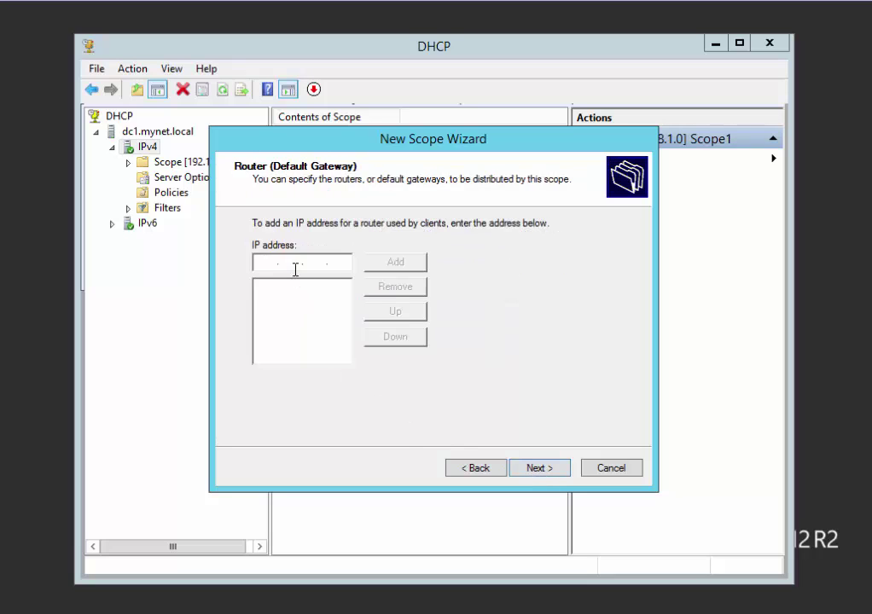
type("192 . 168 . 2 . 2")
left_click(379, 266)
Step: Add DNS server 192.168.2.1, skip WINS, and finish creating Scope2
left_click(539, 468)
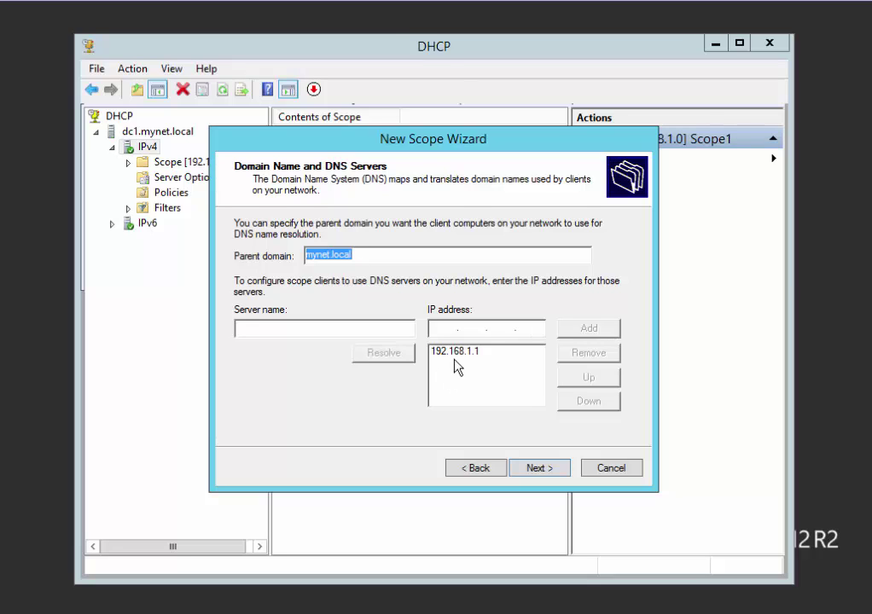
left_click(444, 329)
type("192 . 168 . 2 . 1")
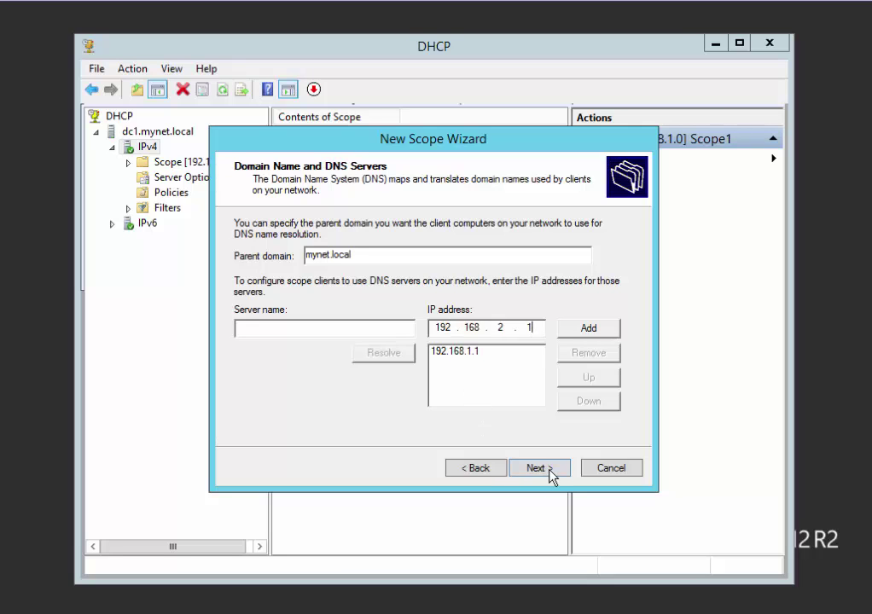
left_click(551, 476)
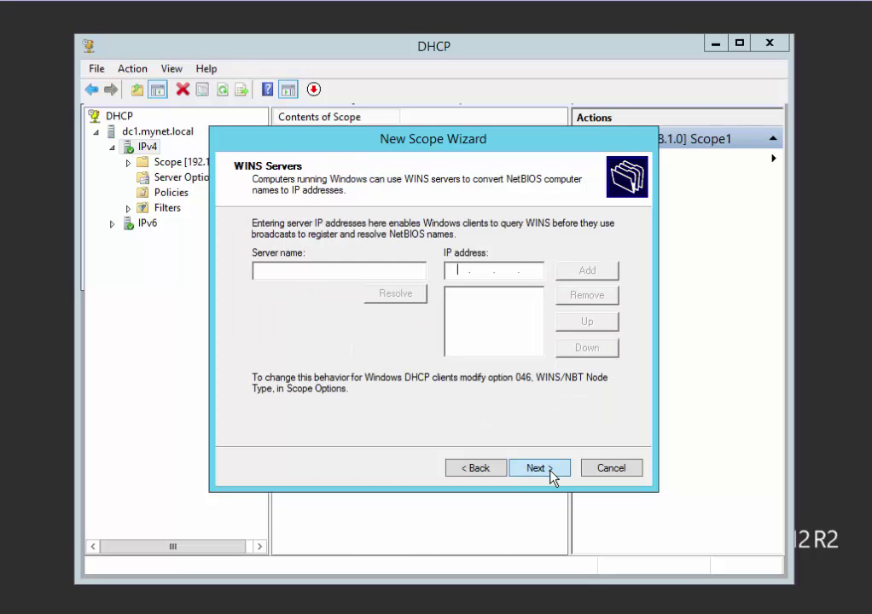
left_click(542, 470)
left_click(532, 472)
left_click(538, 469)
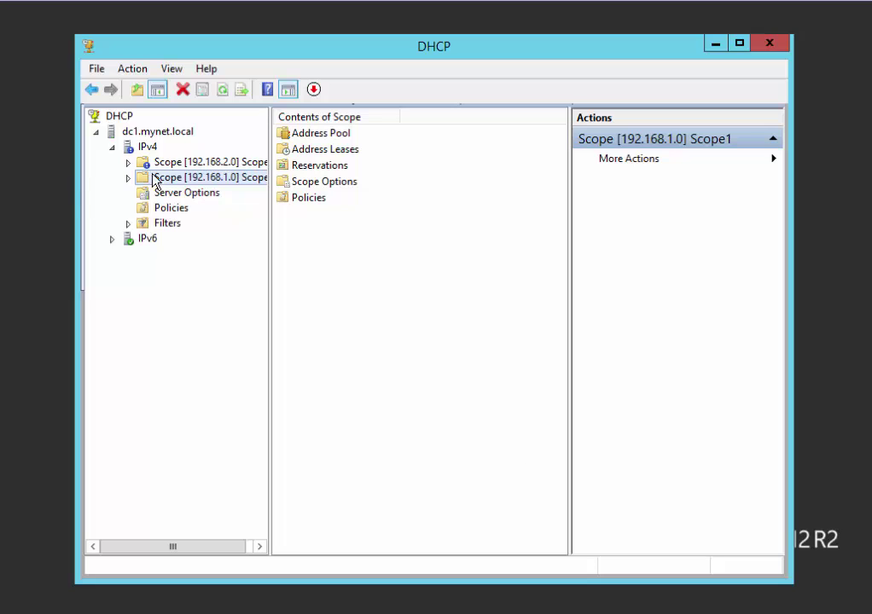
Step: Start a new scope named Scope3 with range 192.168.3.1 to 192.168.3.150, length 24
right_click(156, 151)
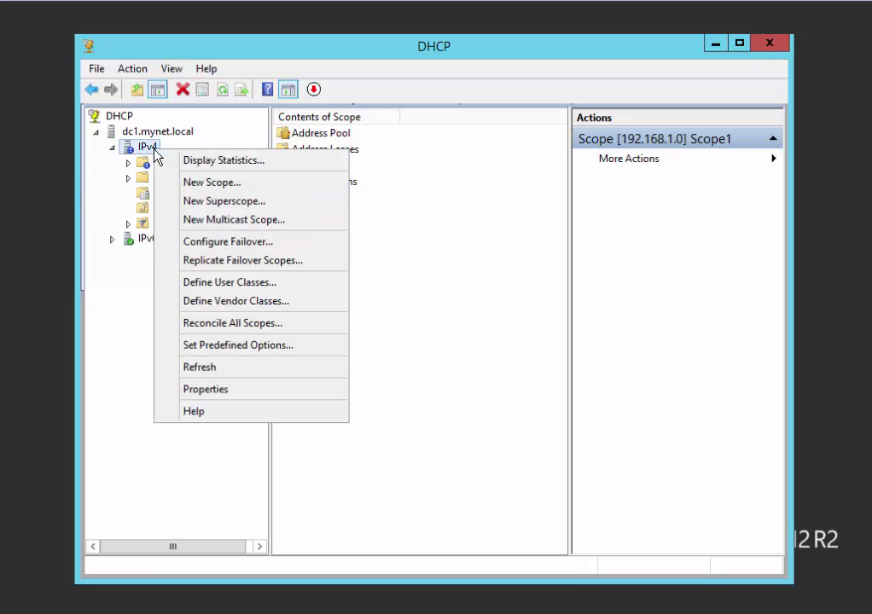
left_click(218, 182)
left_click(540, 471)
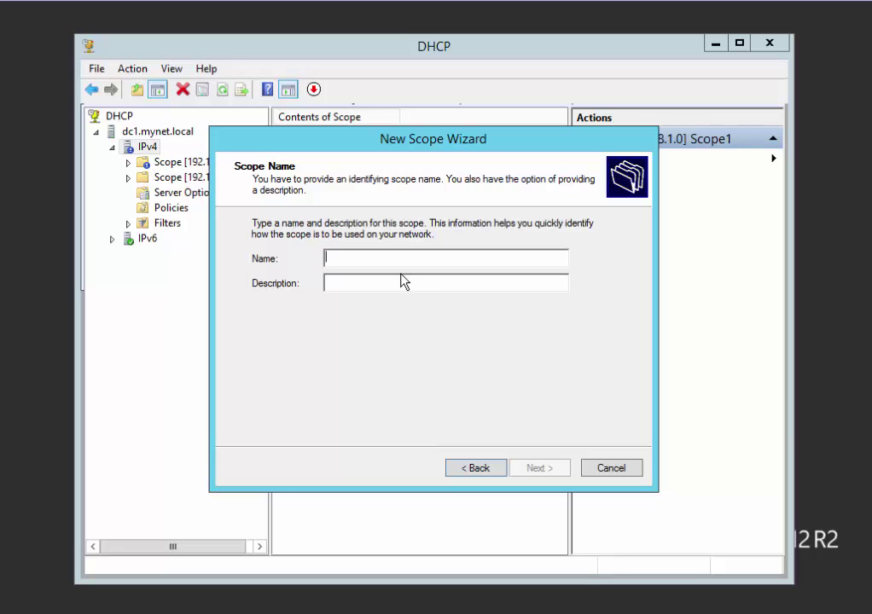
type("Scop")
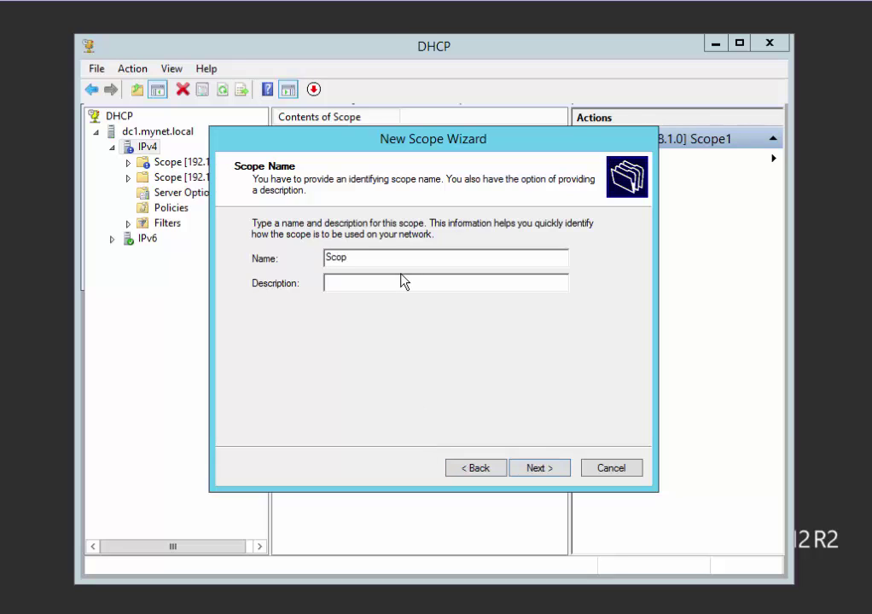
type("e3")
key("Return")
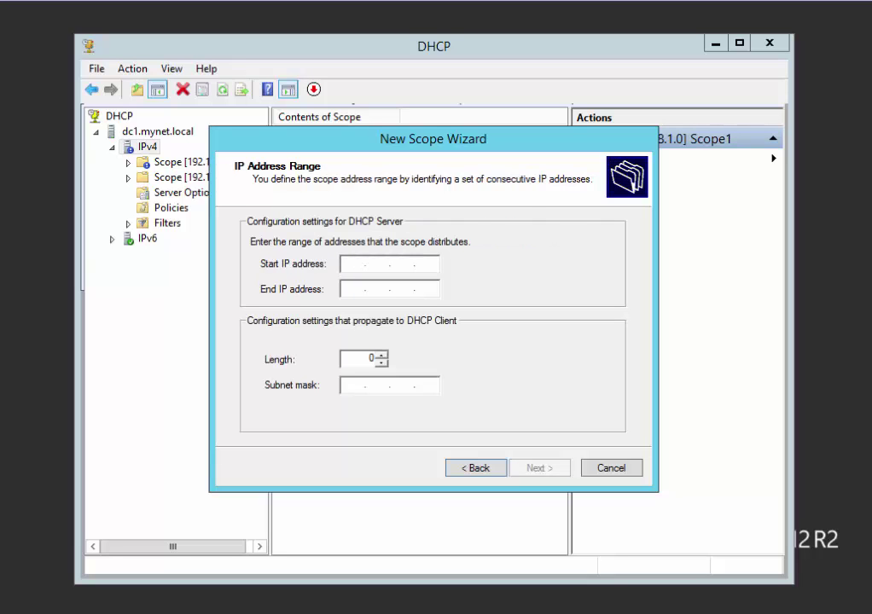
type("192.168.3.1")
key("Tab")
type("192.168.3.")
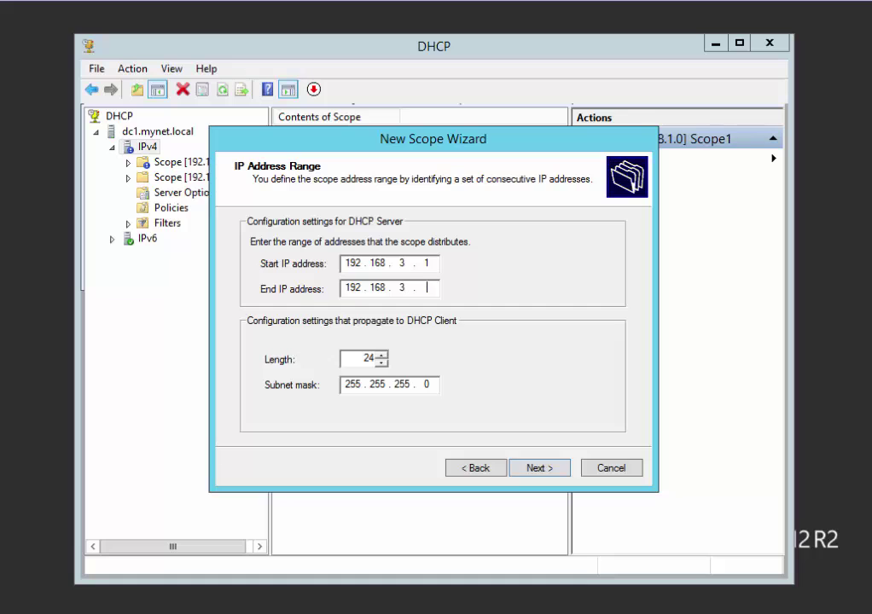
type("150")
key("Return")
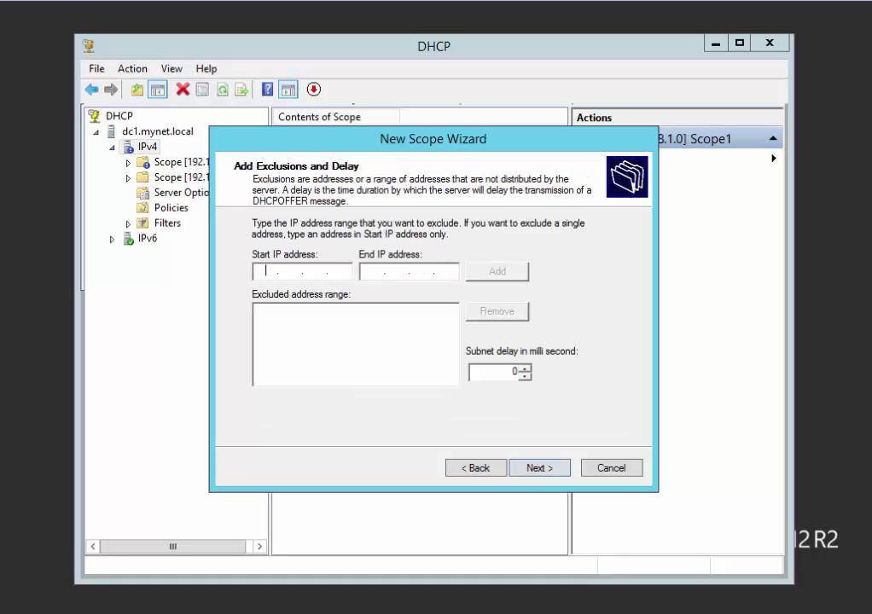
Step: Exclude 192.168.3.1 through 192.168.3.10 from Scope3
type("192 . 168 . 3 . 1")
left_click(372, 270)
type("192 . 168 . ")
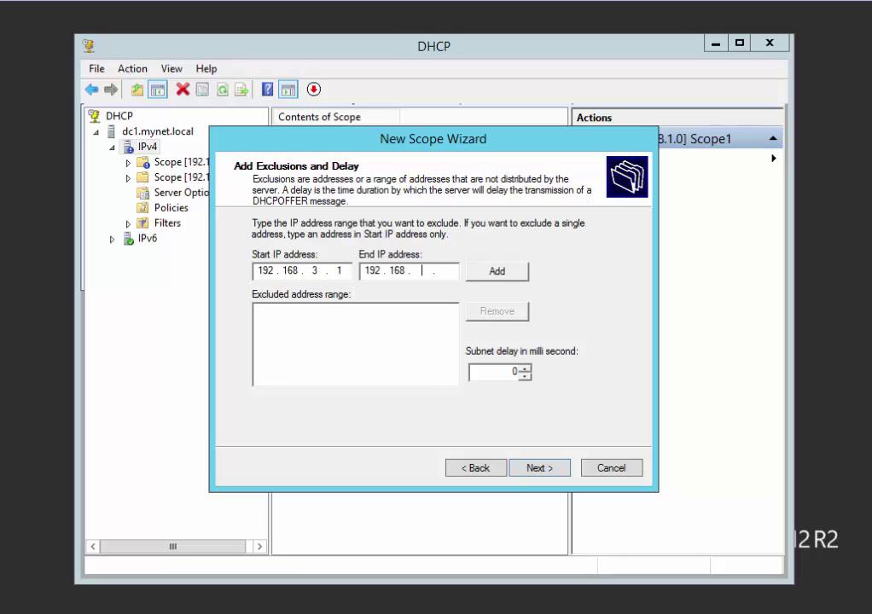
type("3 . 10")
left_click(496, 271)
left_click(540, 467)
Step: Keep the default lease duration and add 192.168.3.2 as the default gateway
left_click(539, 468)
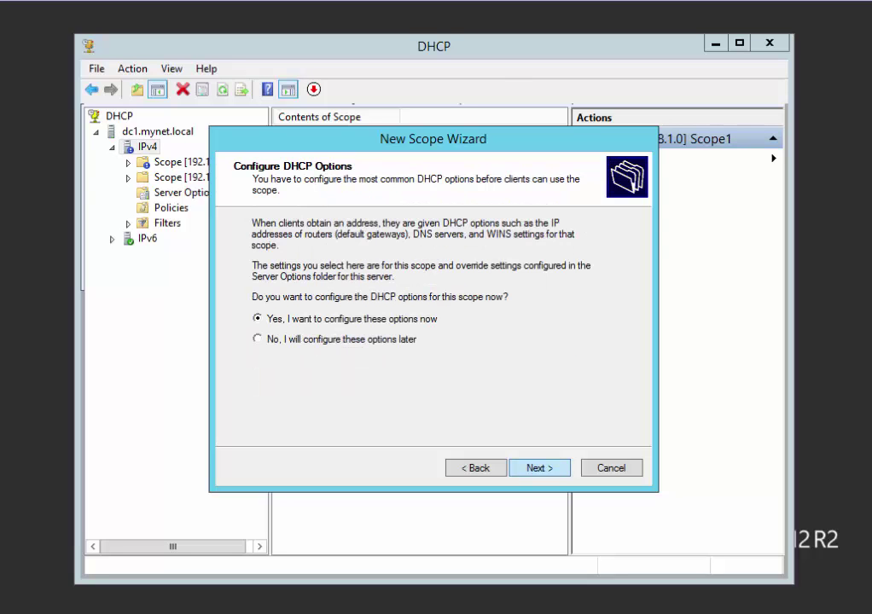
left_click(539, 467)
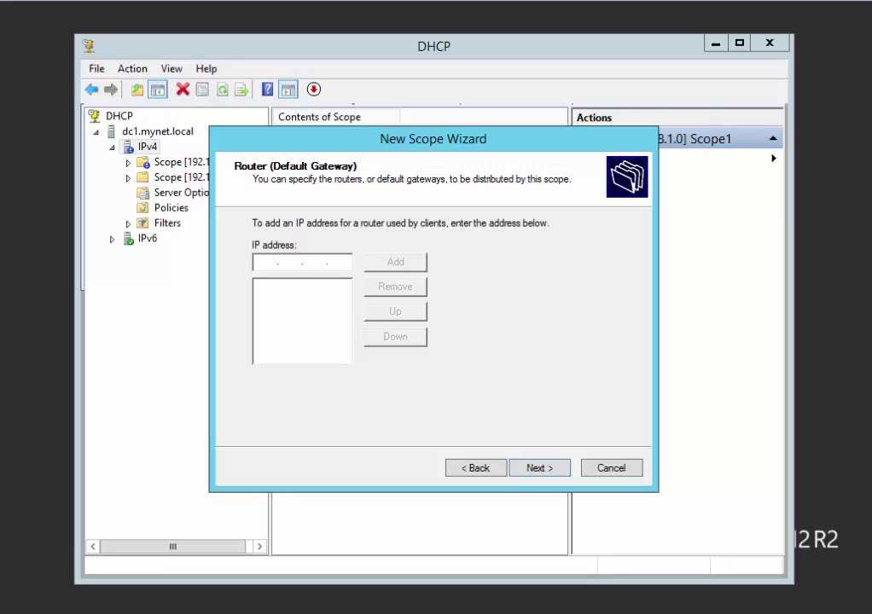
type("192.168.3.2")
key("Return")
key("Return")
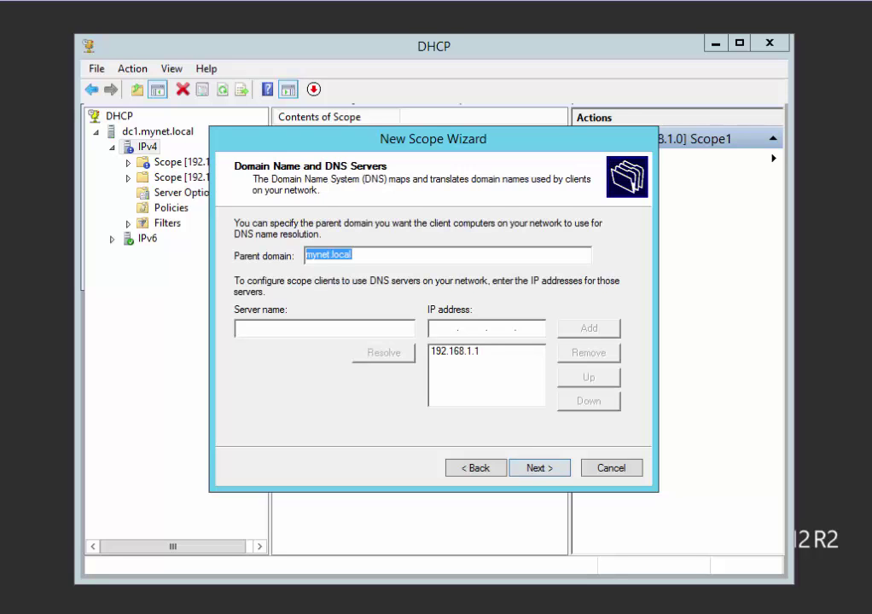
Step: Add 192.168.3.1 as DNS server despite the validation warning, skip WINS, activate Scope3 and finish
left_click(443, 328)
type("192.168.")
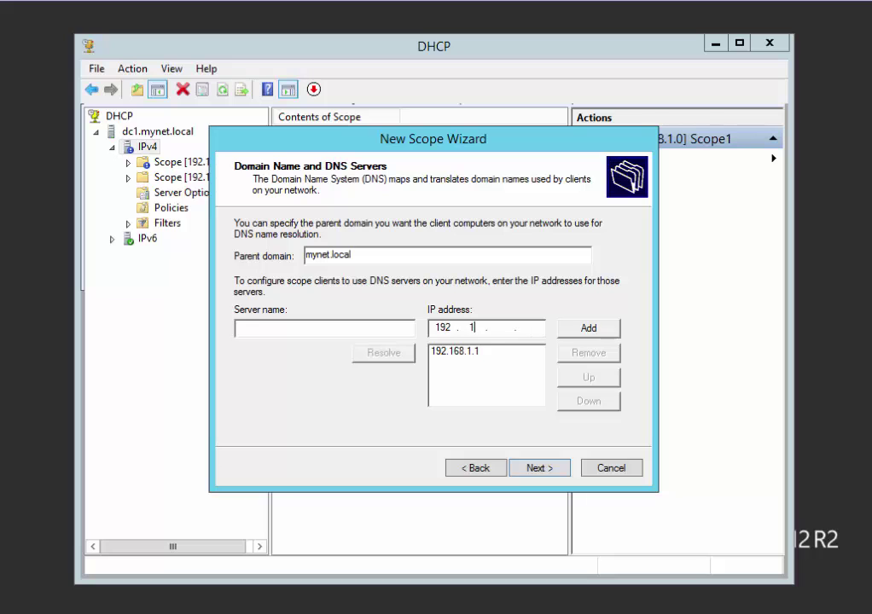
type("3.1")
key("Return")
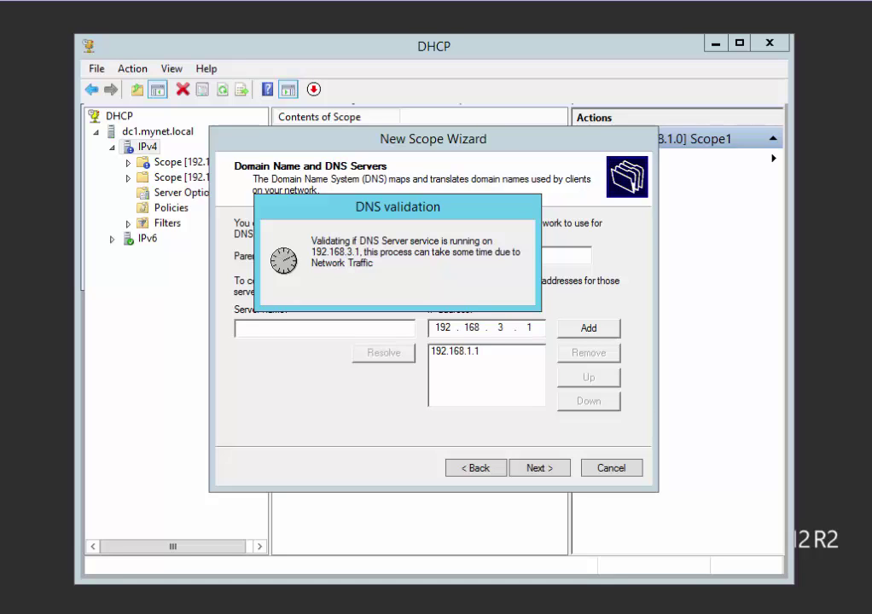
key("Return")
key("Return")
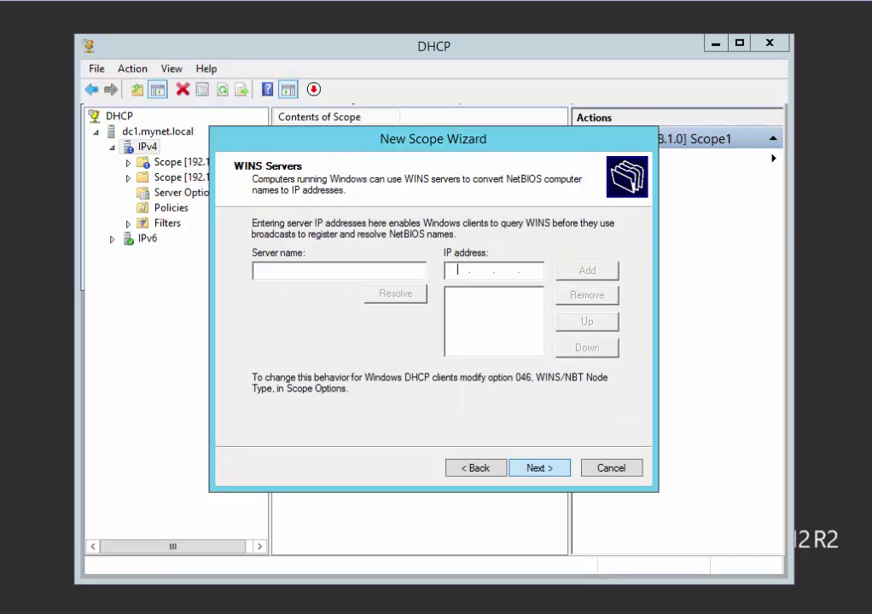
key("Return")
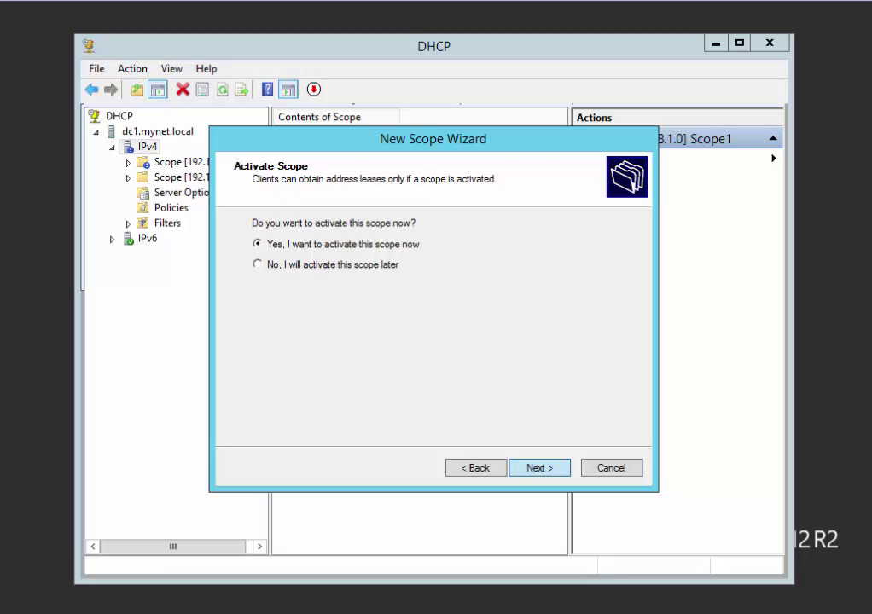
key("Return")
key("Return")
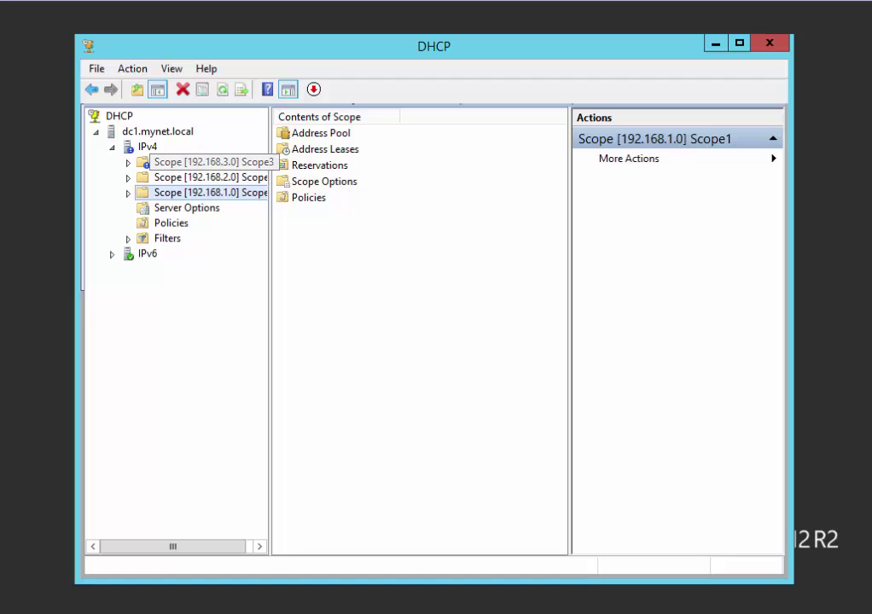
Step: Launch the New Superscope Wizard on IPv4 and name the superscope Super1
right_click(148, 146)
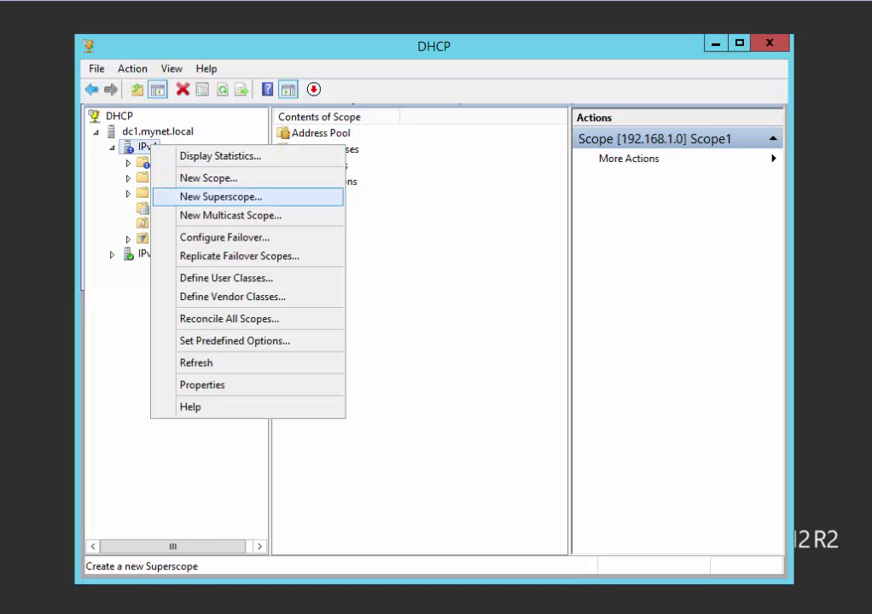
key("Return")
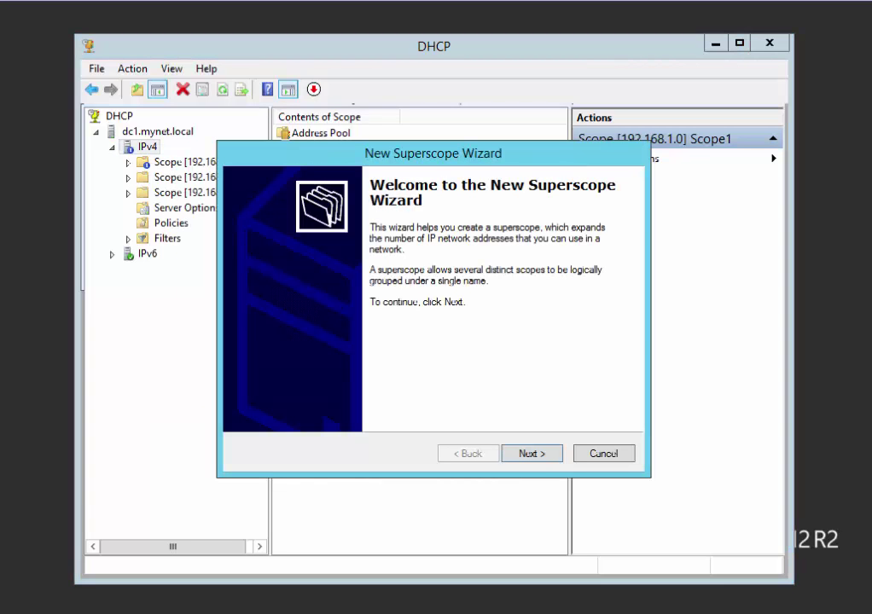
key("Return")
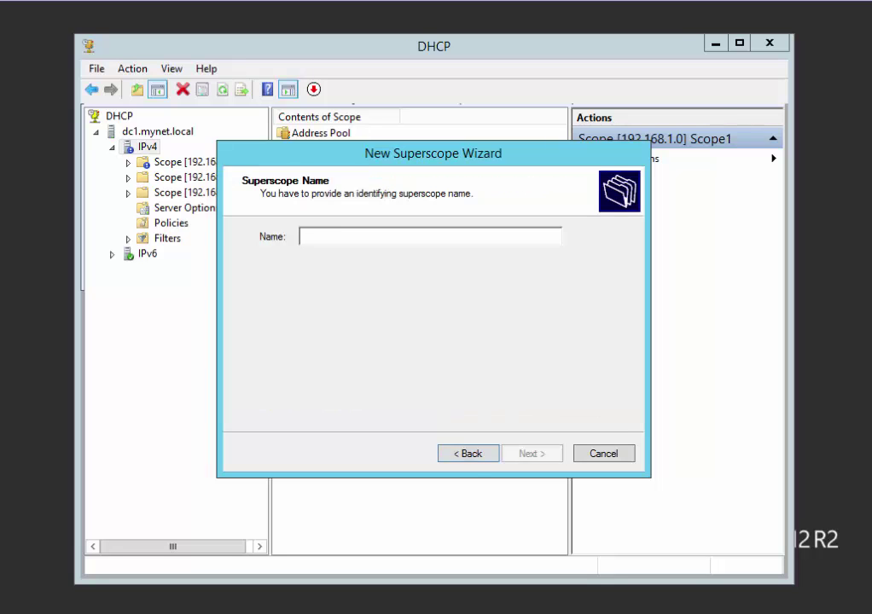
type("Super")
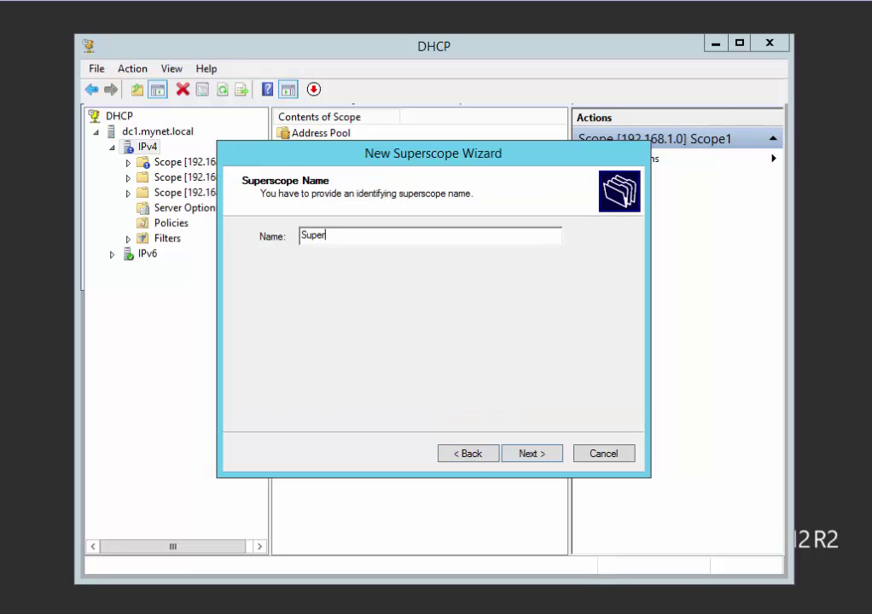
type("1")
key("Return")
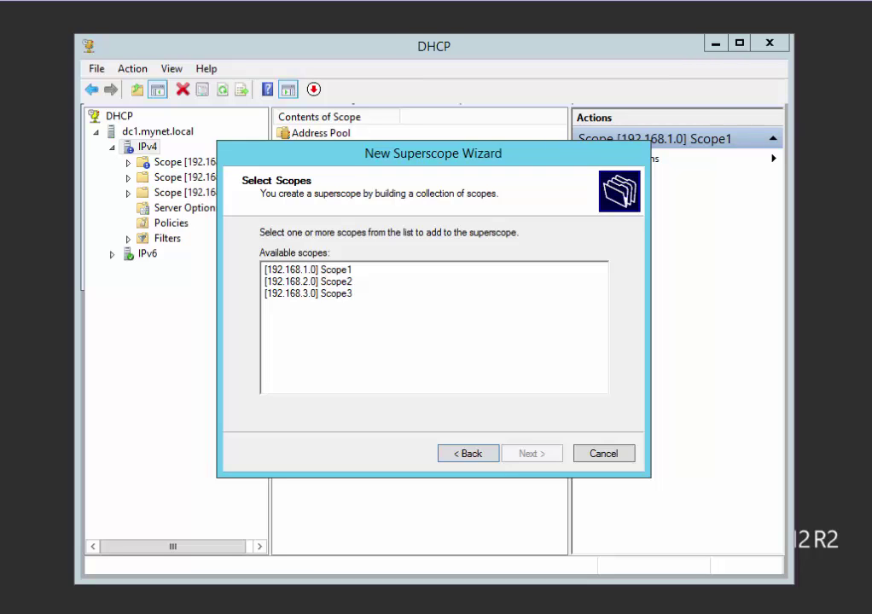
Step: Select Scope1, Scope2 and Scope3 as members and finish the Super1 wizard
left_click(307, 270)
left_click(307, 281, "ctrl")
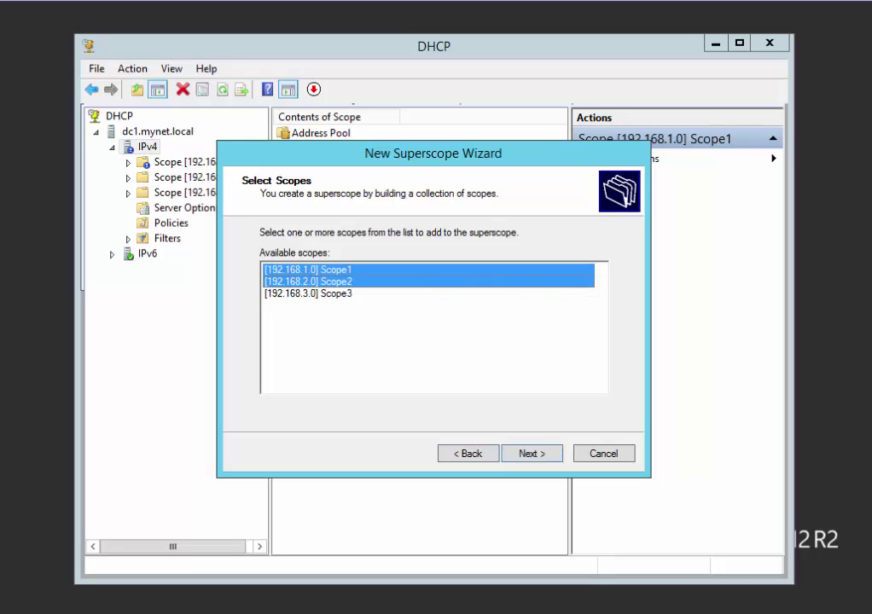
left_click(307, 294, "ctrl")
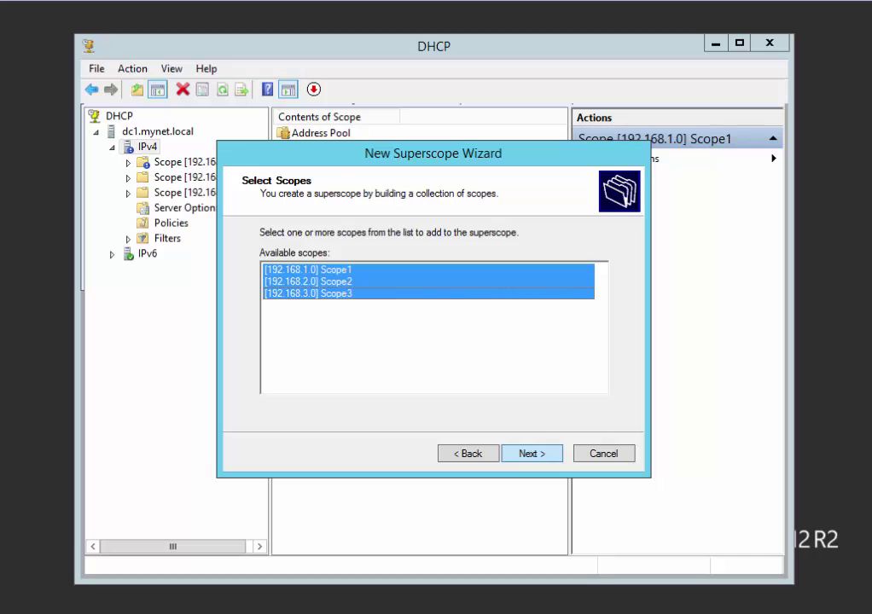
key("Return")
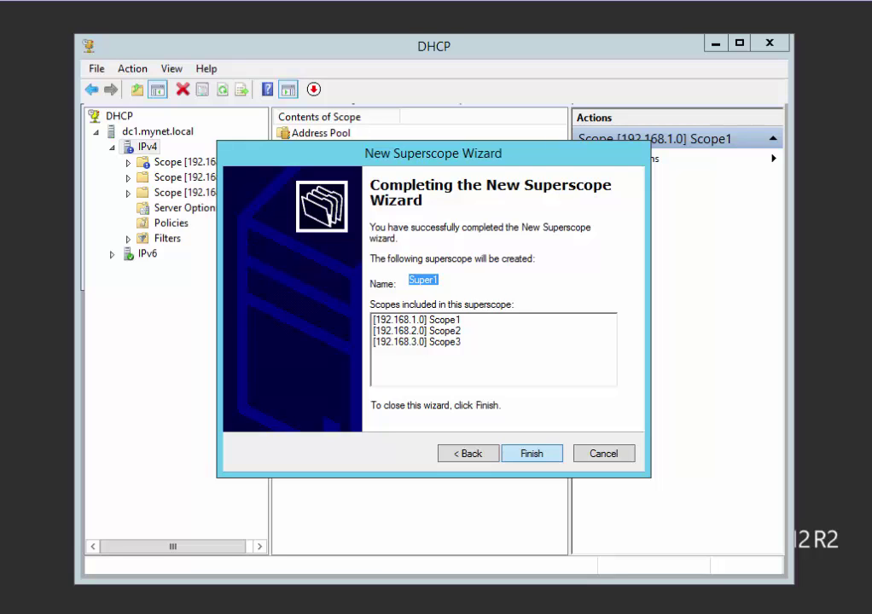
key("Return")
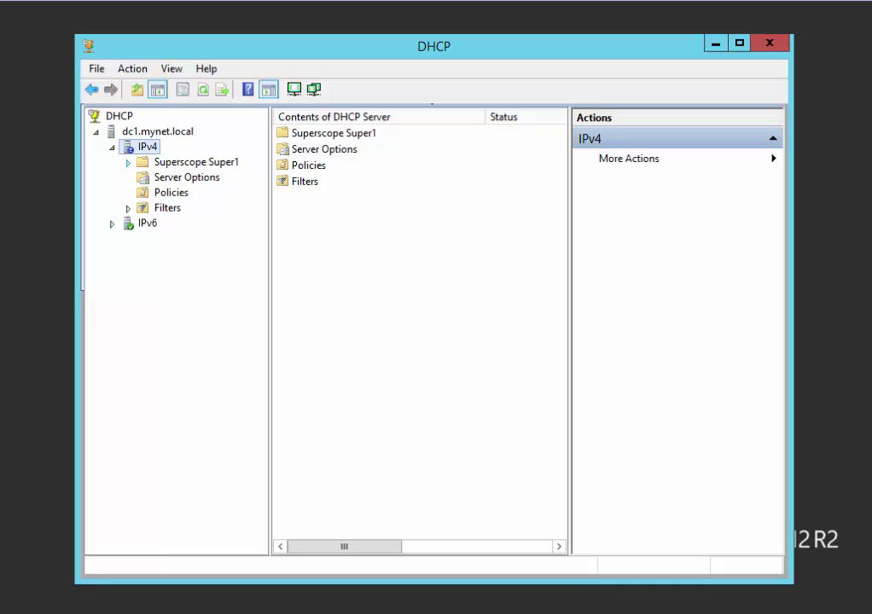
Step: Expand Superscope Super1 to reveal scopes 192.168.1.0, 192.168.2.0 and 192.168.3.0
left_click(128, 163)
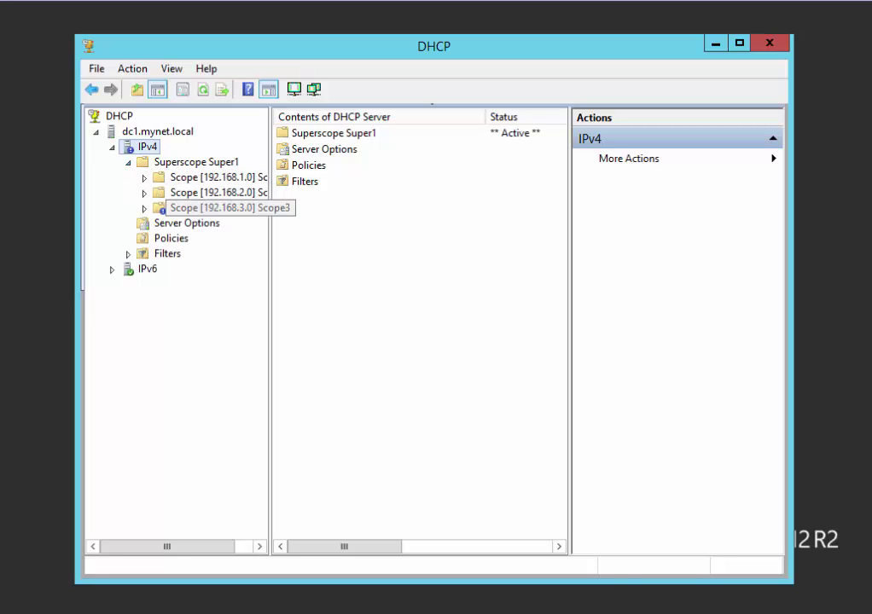